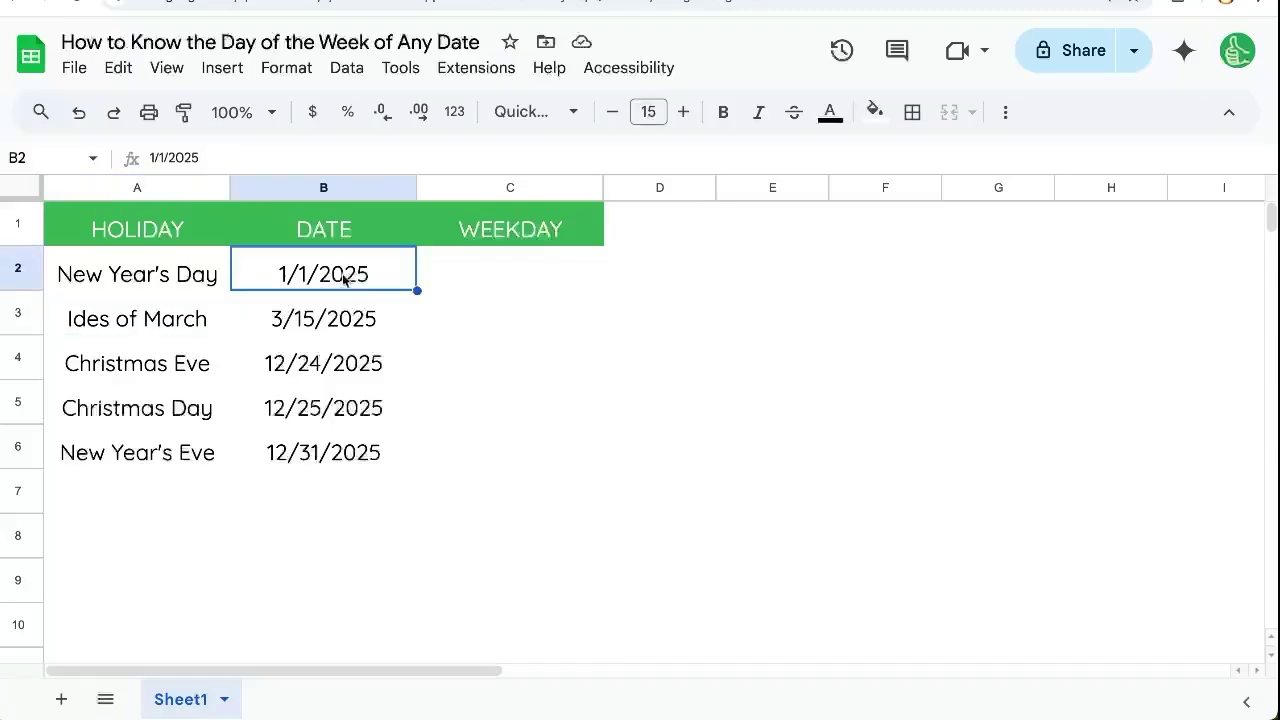
Start a WEEKDAY formula on B2 in C2 and read the WEEKDAY help documentation.
left_click(554, 266)
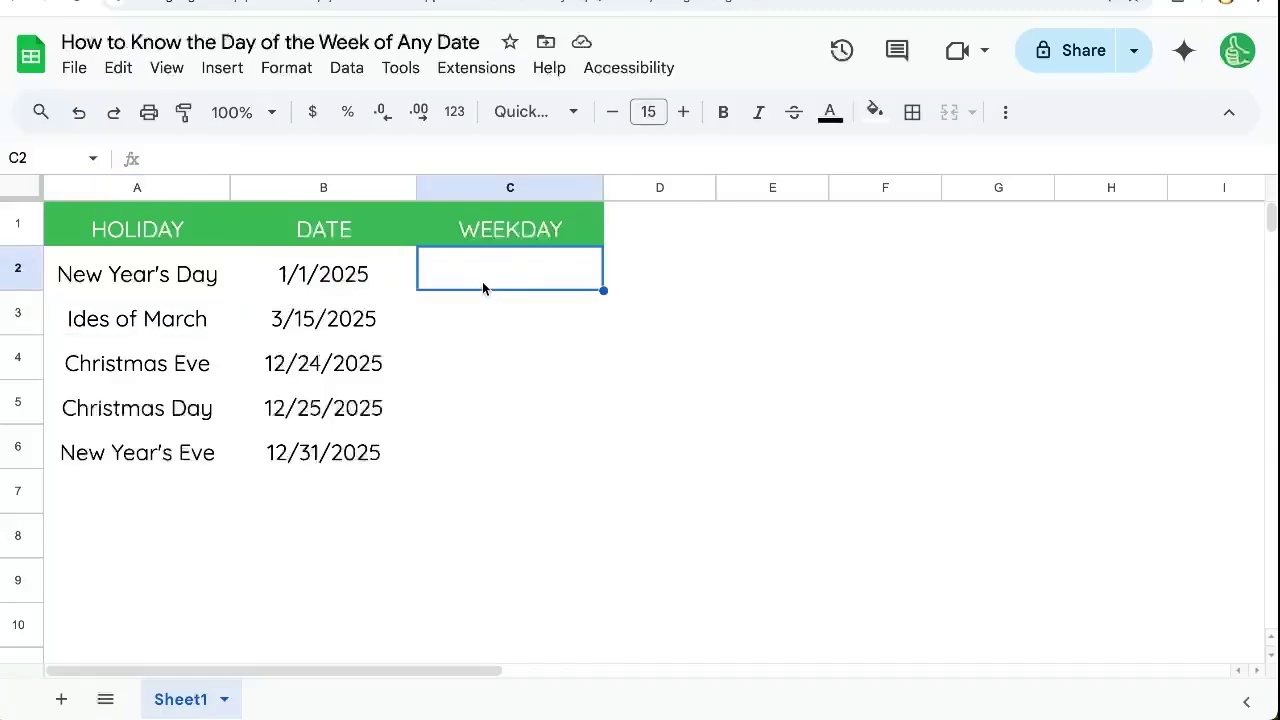
type("=")
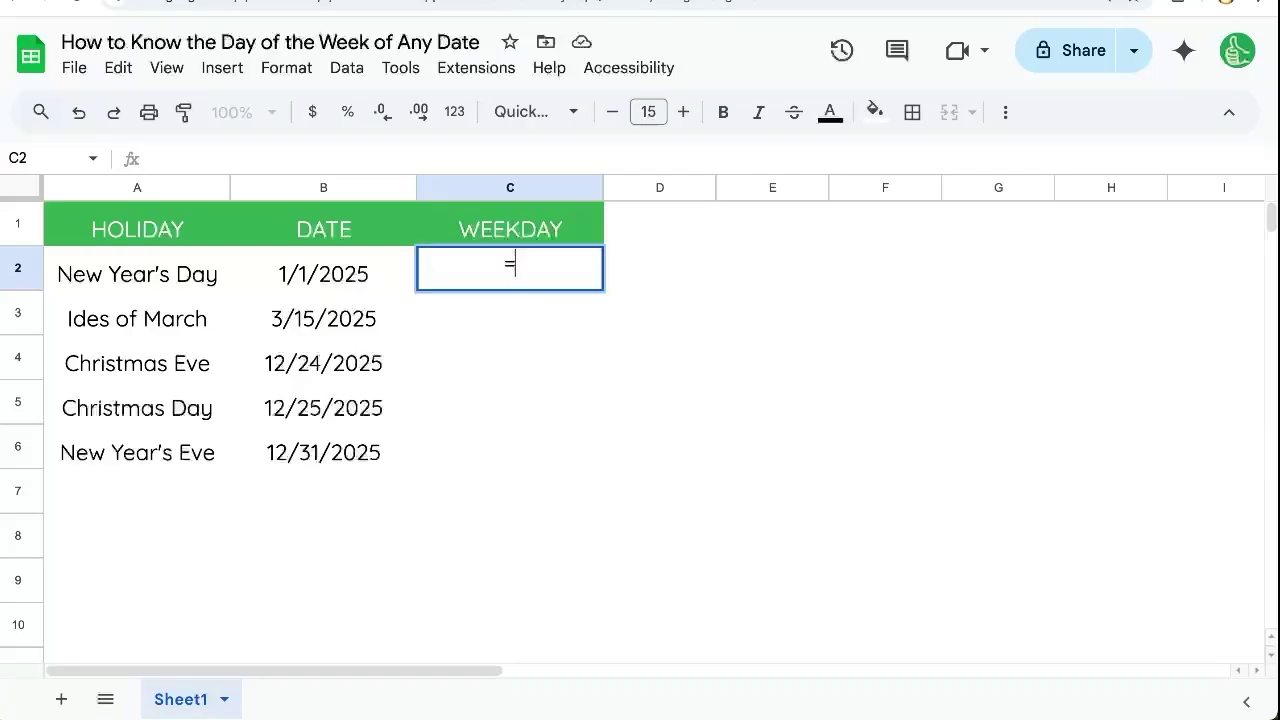
type("WEEK")
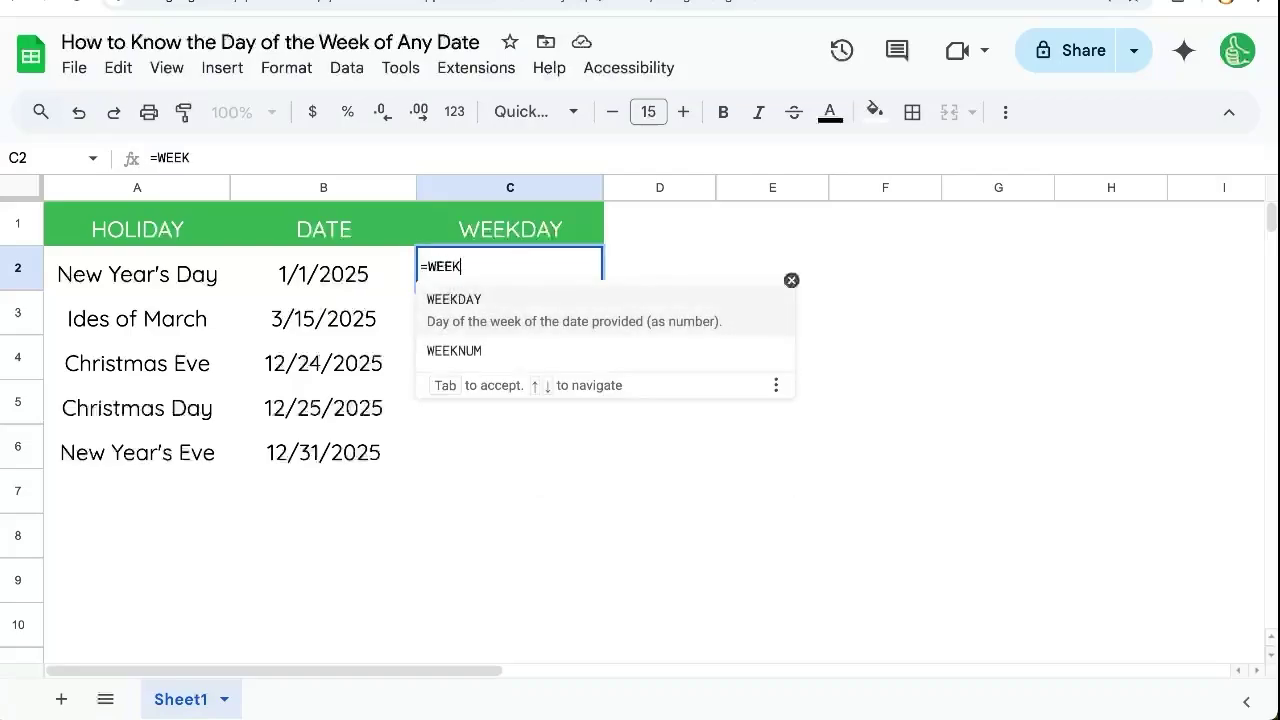
key("Tab")
left_click(340, 271)
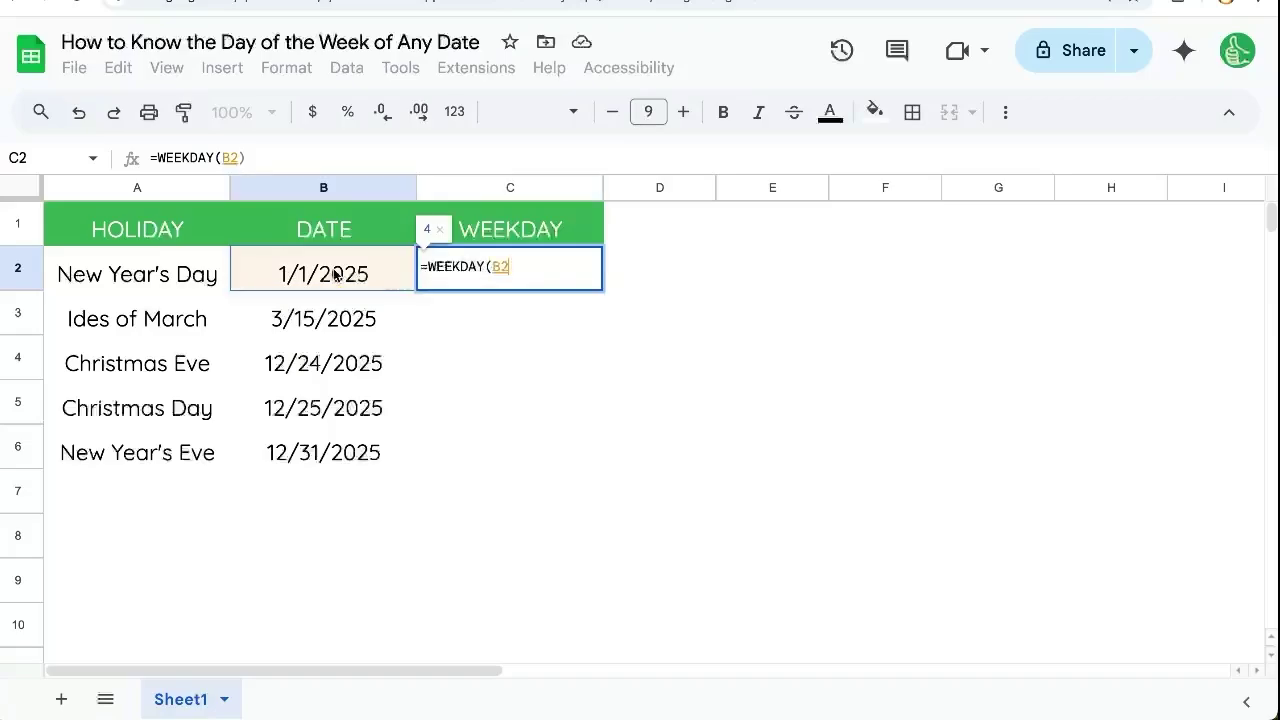
type(",")
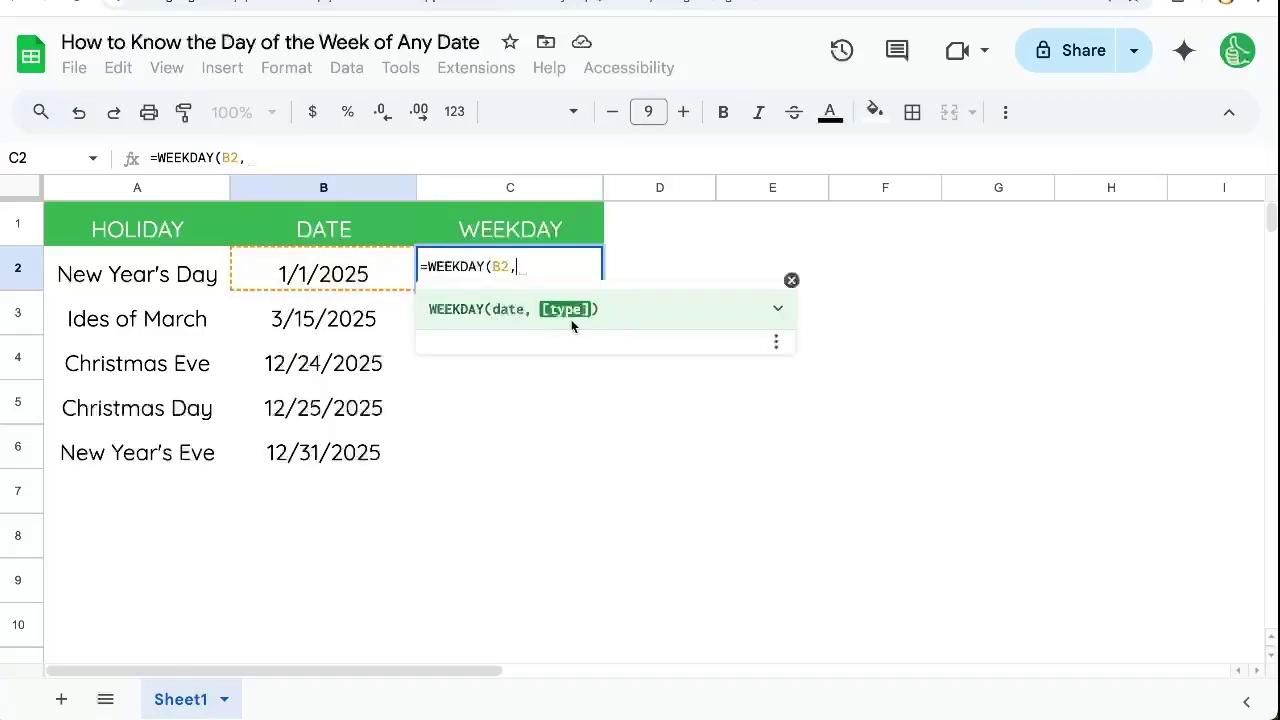
left_click(778, 309)
scroll(709, 451, "down", 1)
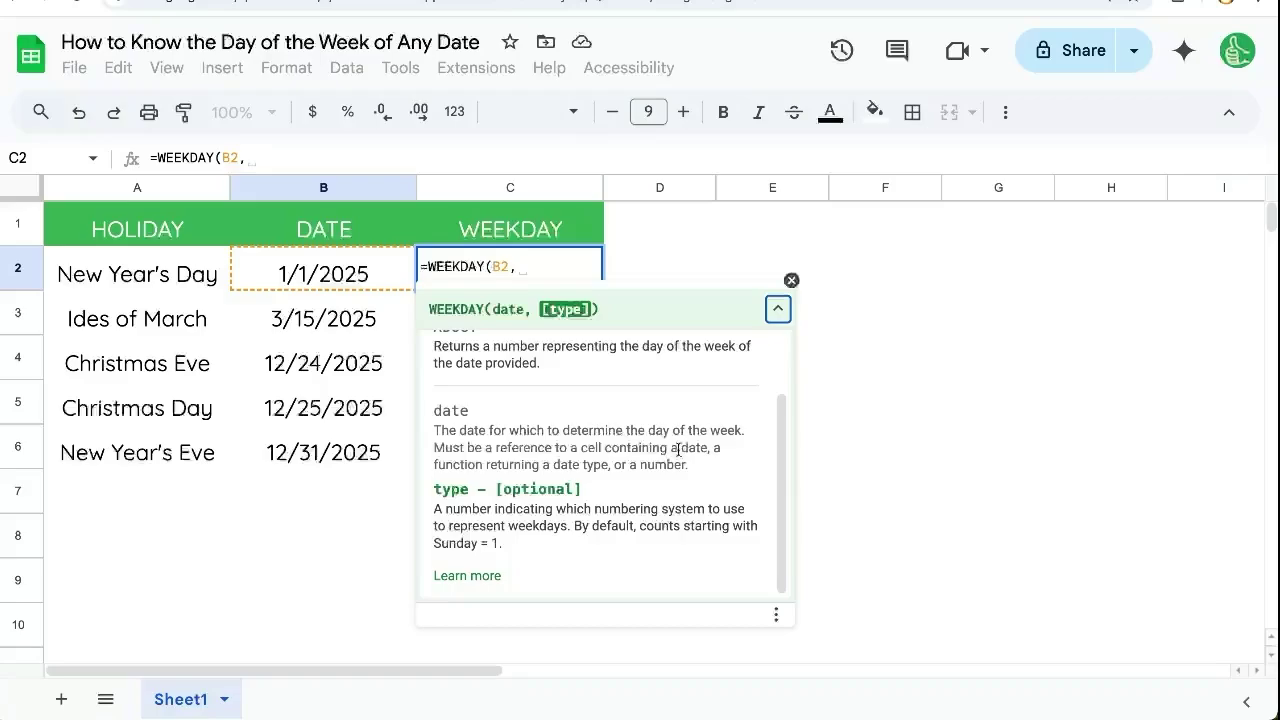
left_click(466, 576)
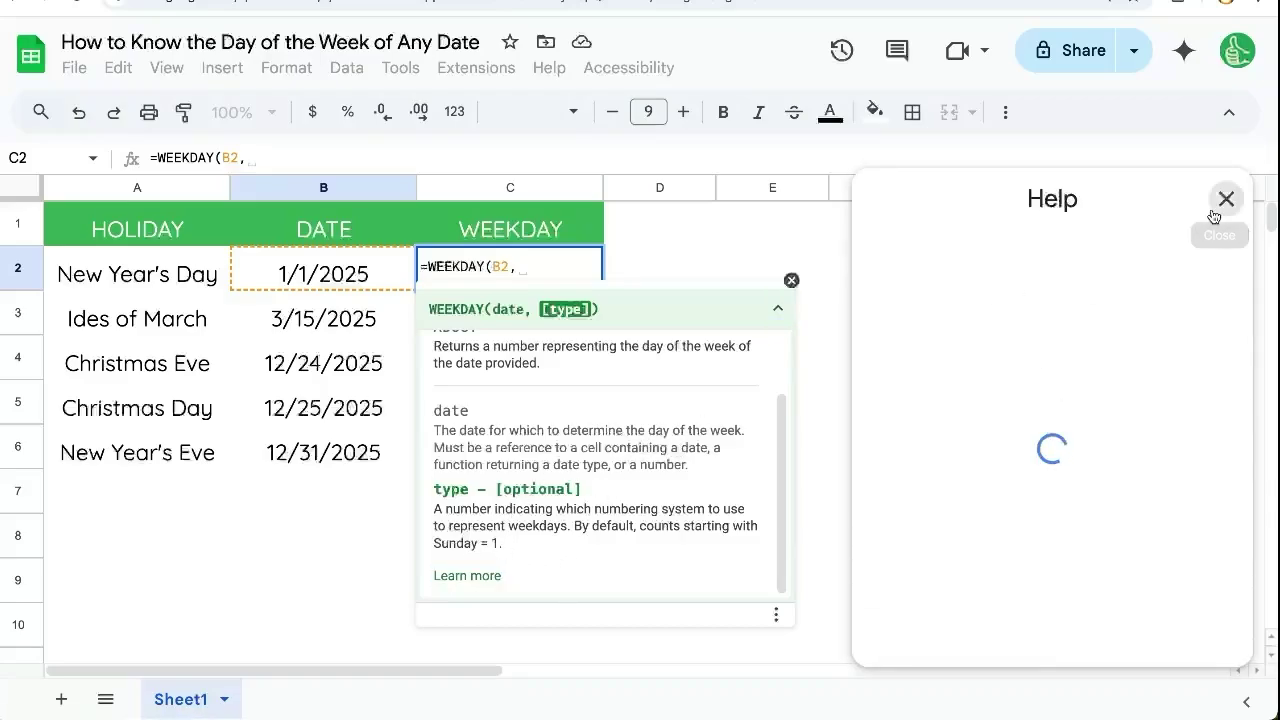
Finish C2 as =WEEKDAY(B2,1) and autofill it down to C6 (4, 7, 4, 5, 4).
left_click(539, 276)
type("1)")
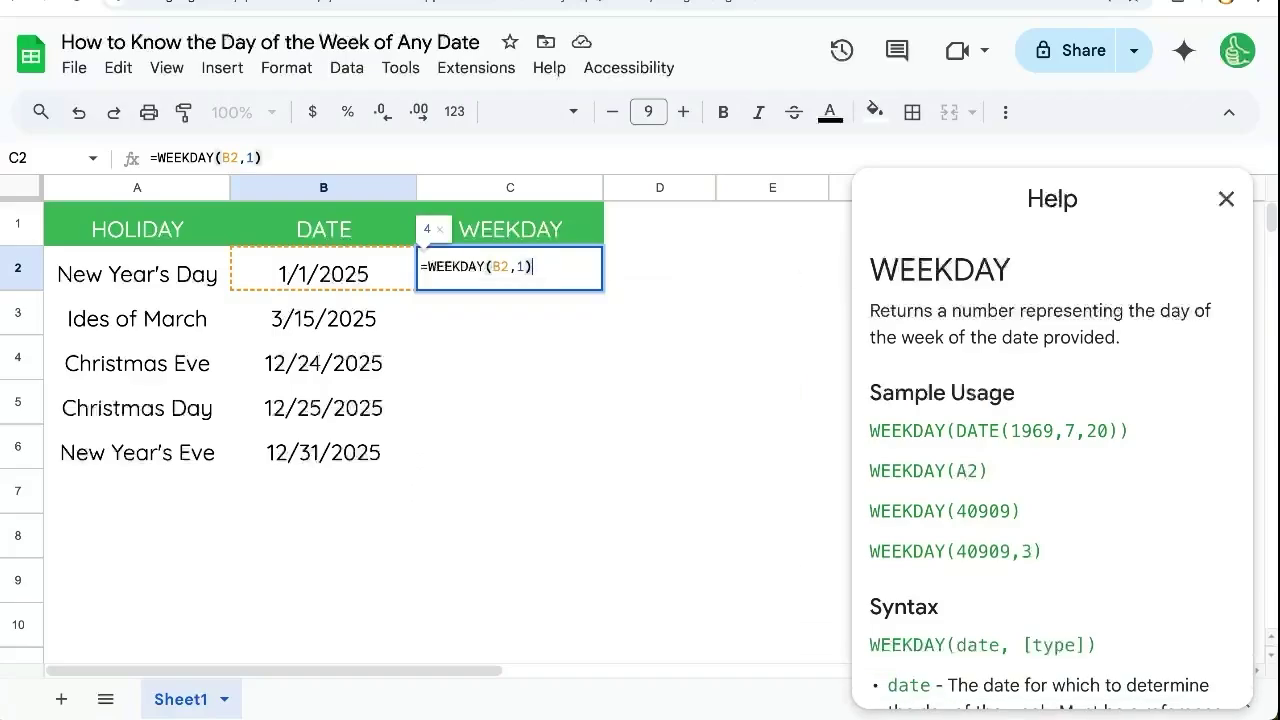
key("Return")
key("super+Return")
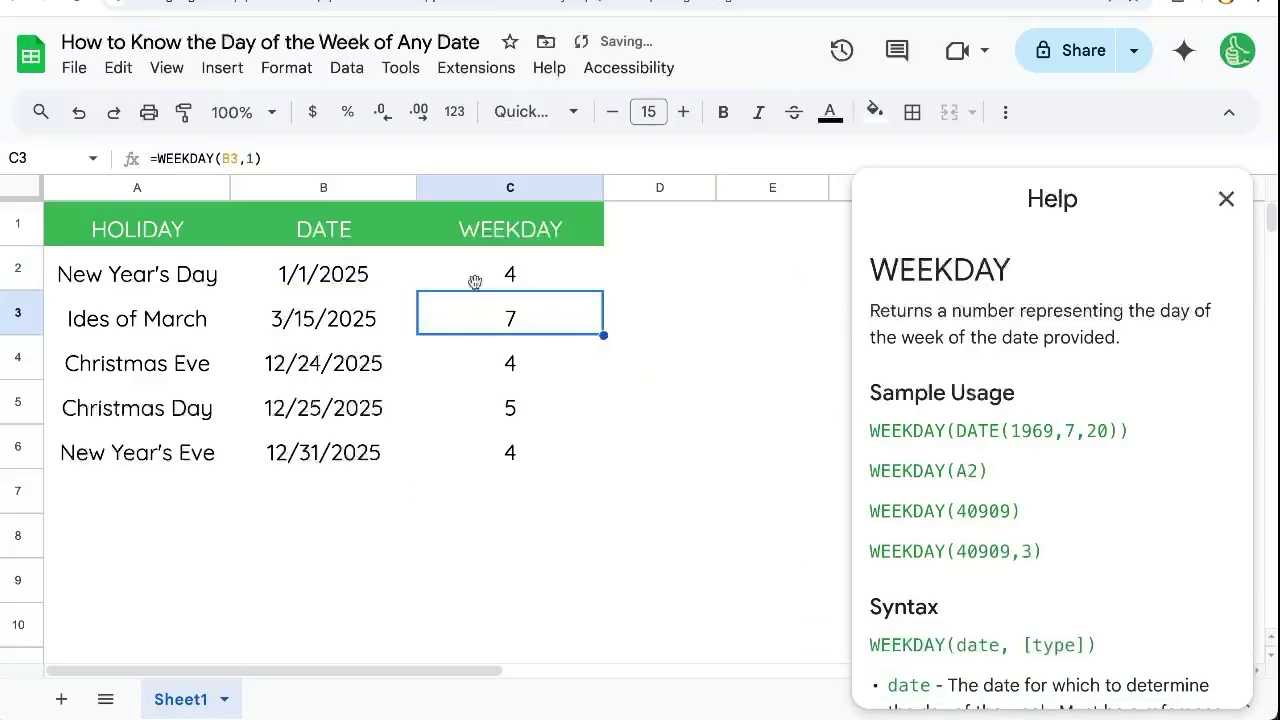
Copy the WEEKDAY header from C1 into D1 and close the help panel.
left_click(526, 268)
left_click(145, 536)
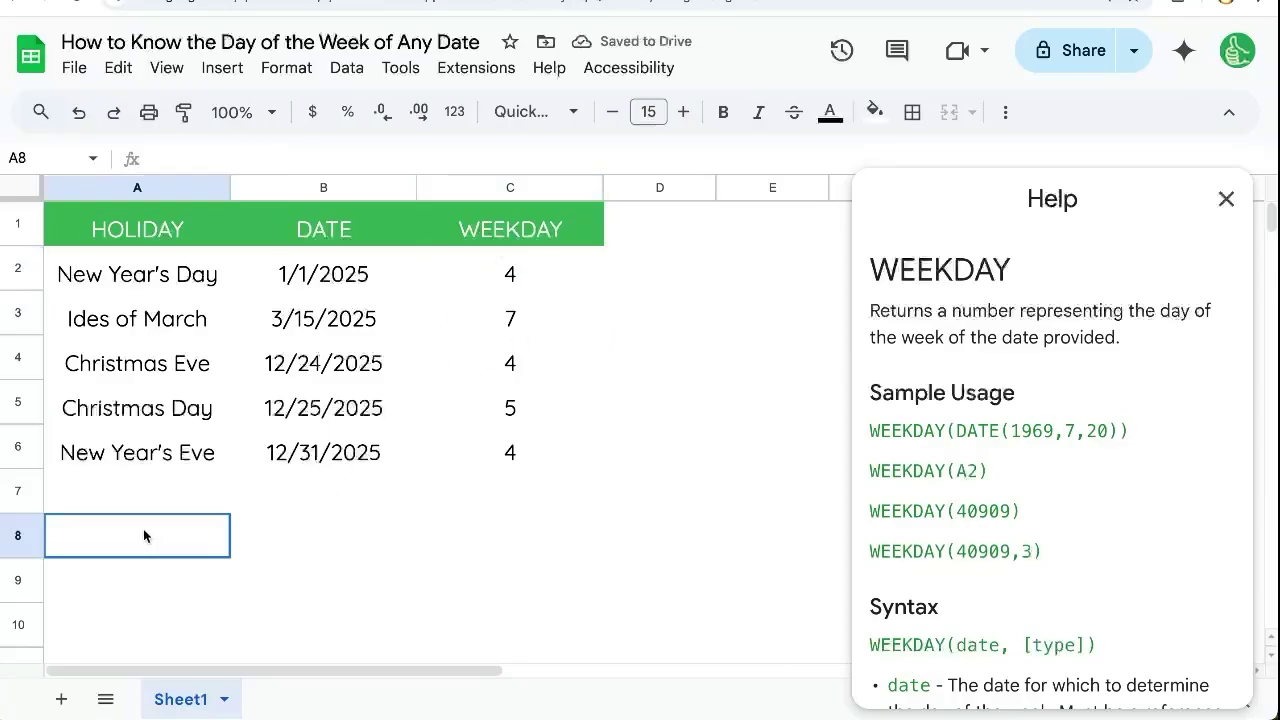
left_click(540, 231)
key("ctrl+c")
left_click(680, 232)
key("ctrl+v")
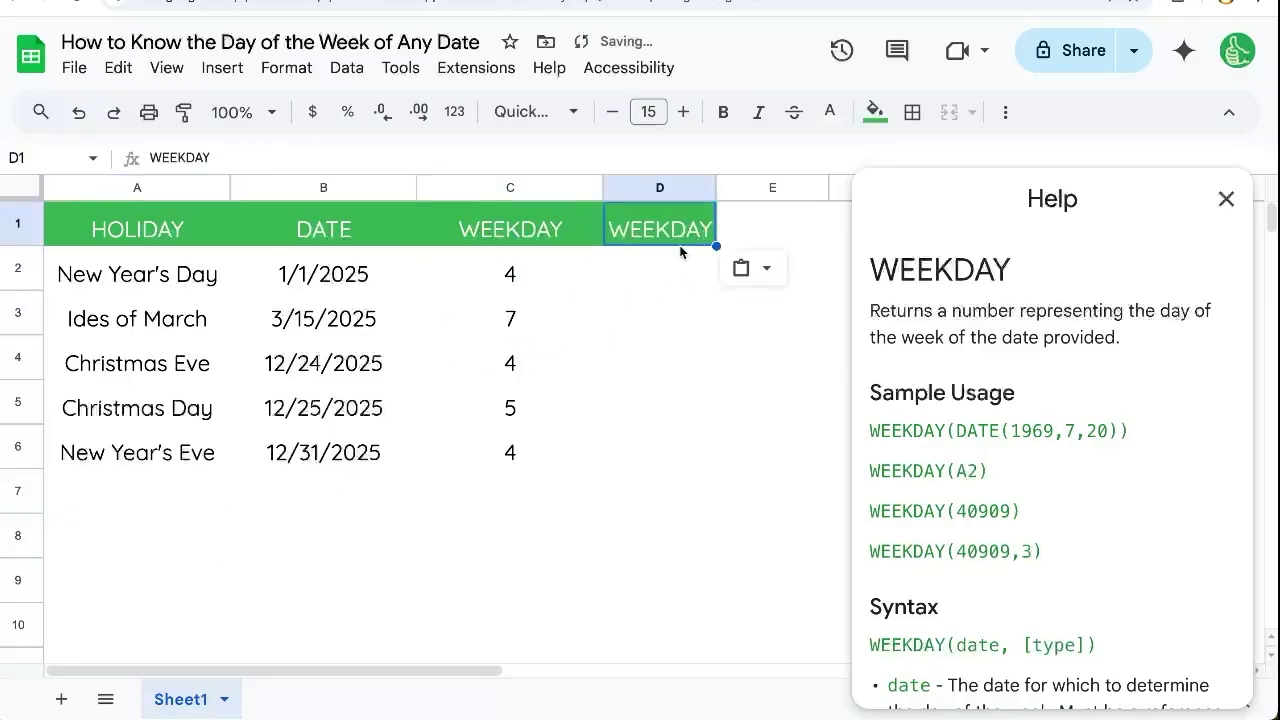
left_click(1224, 198)
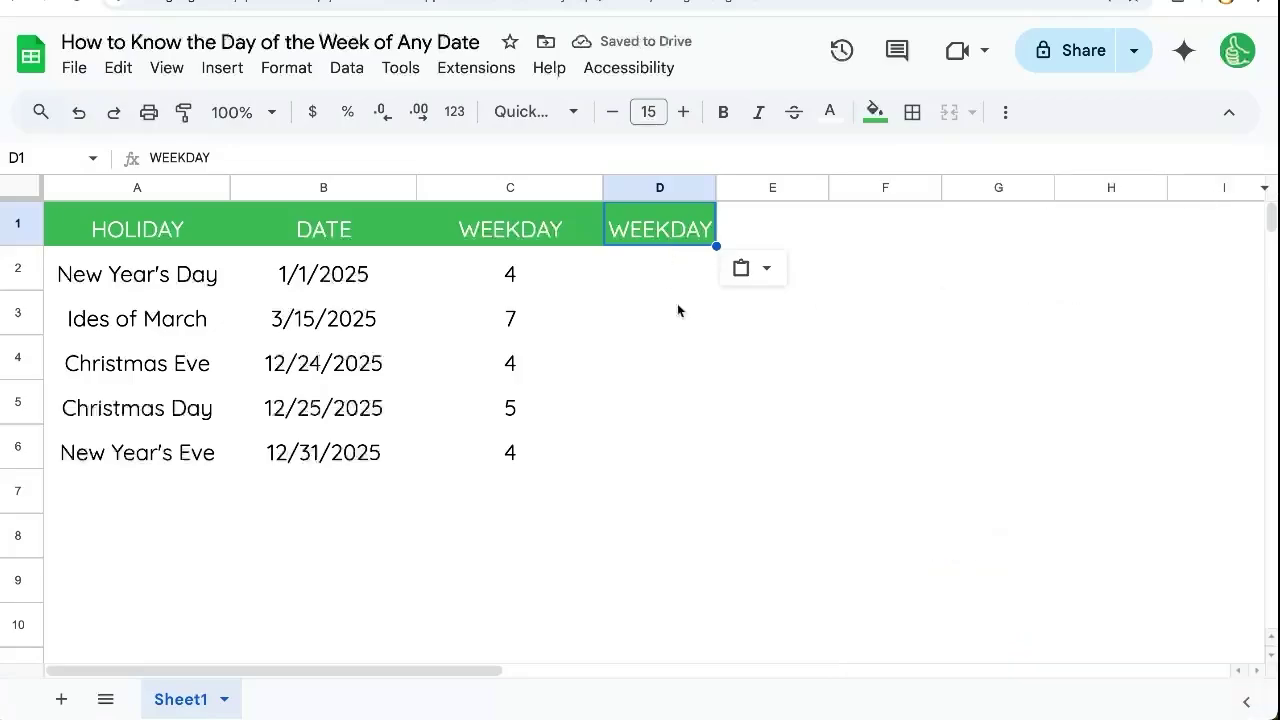
Rename D1 to NUMBER and add a WEEKDAY header in E1.
left_click(509, 266)
left_click(638, 270)
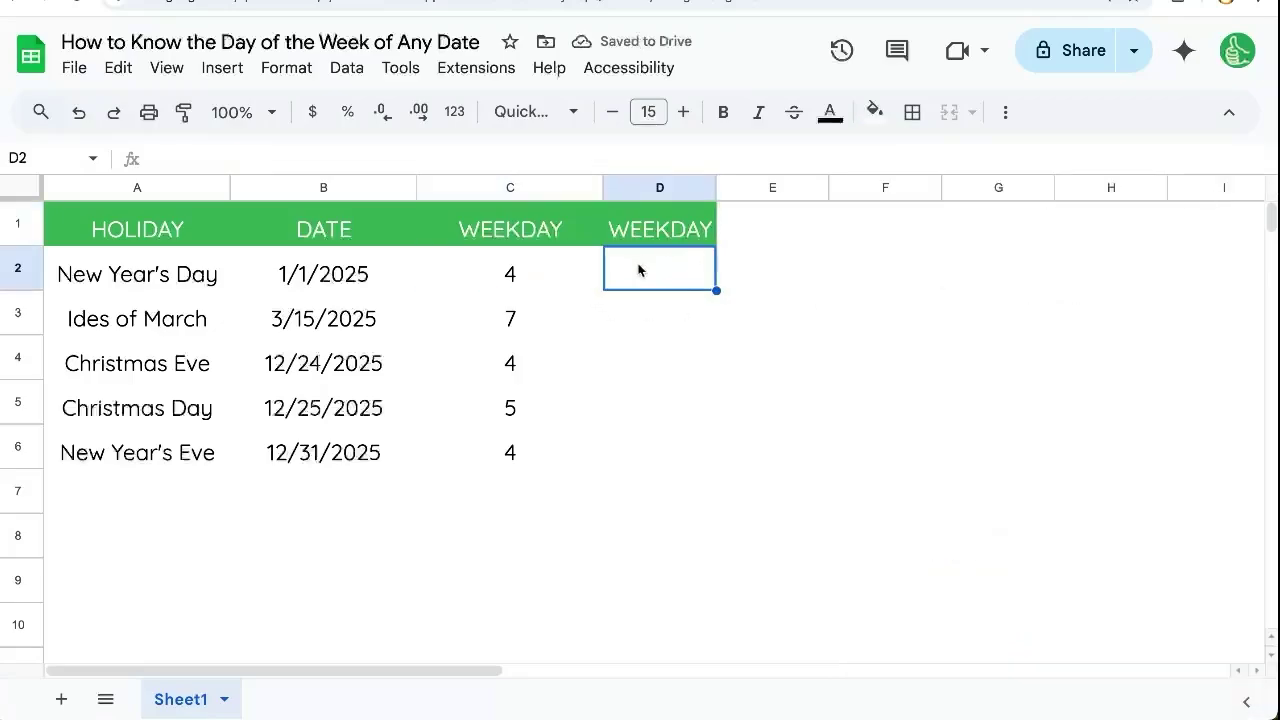
left_click(489, 277)
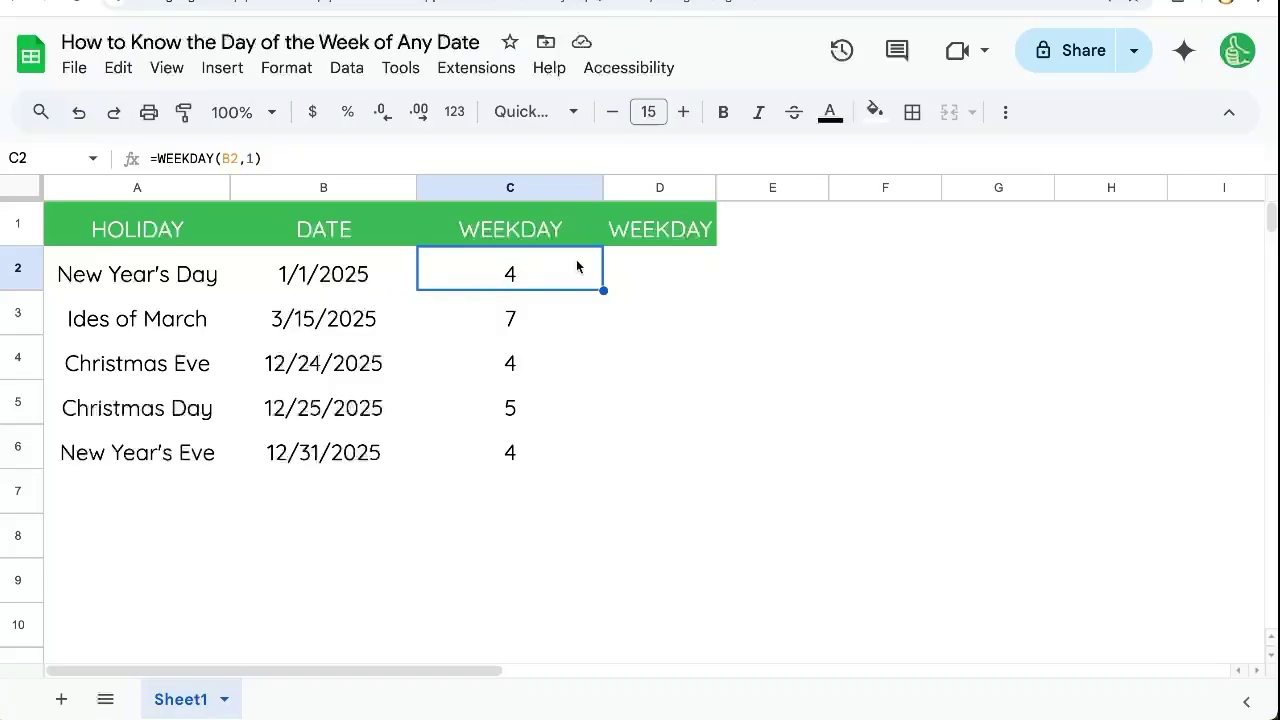
left_click(722, 238)
key("Left")
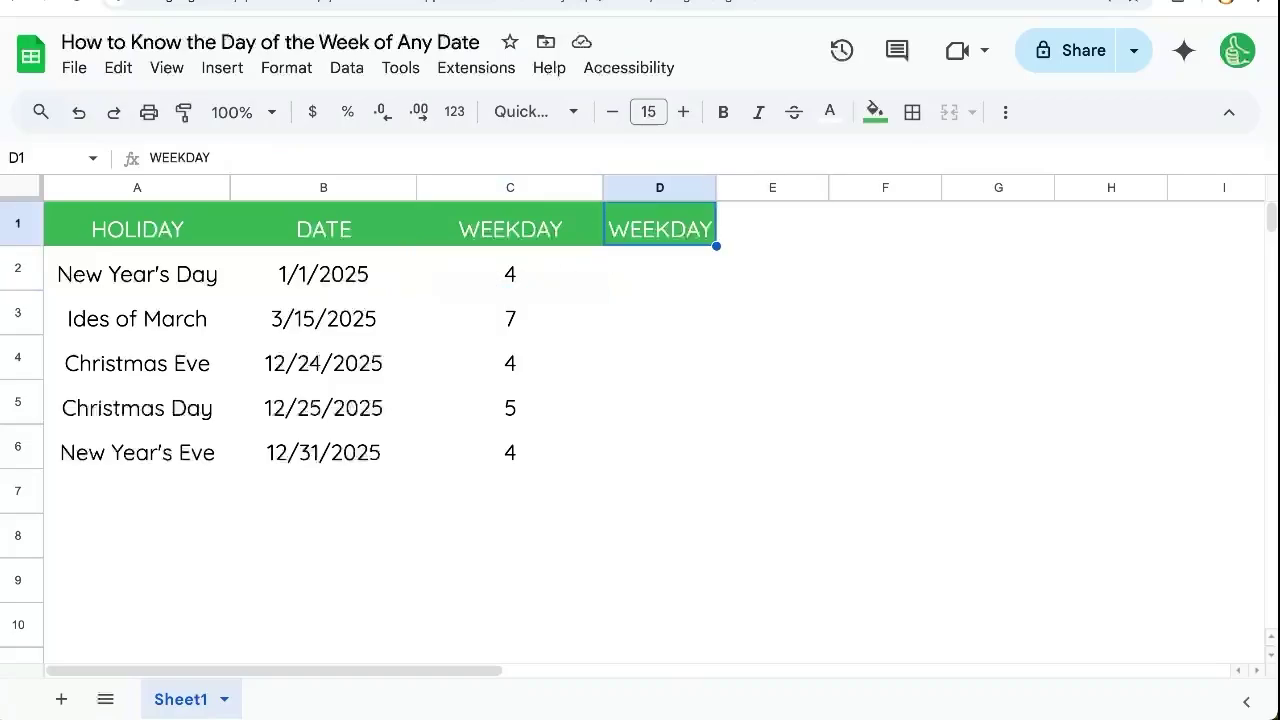
type("NUMBER")
key("Tab")
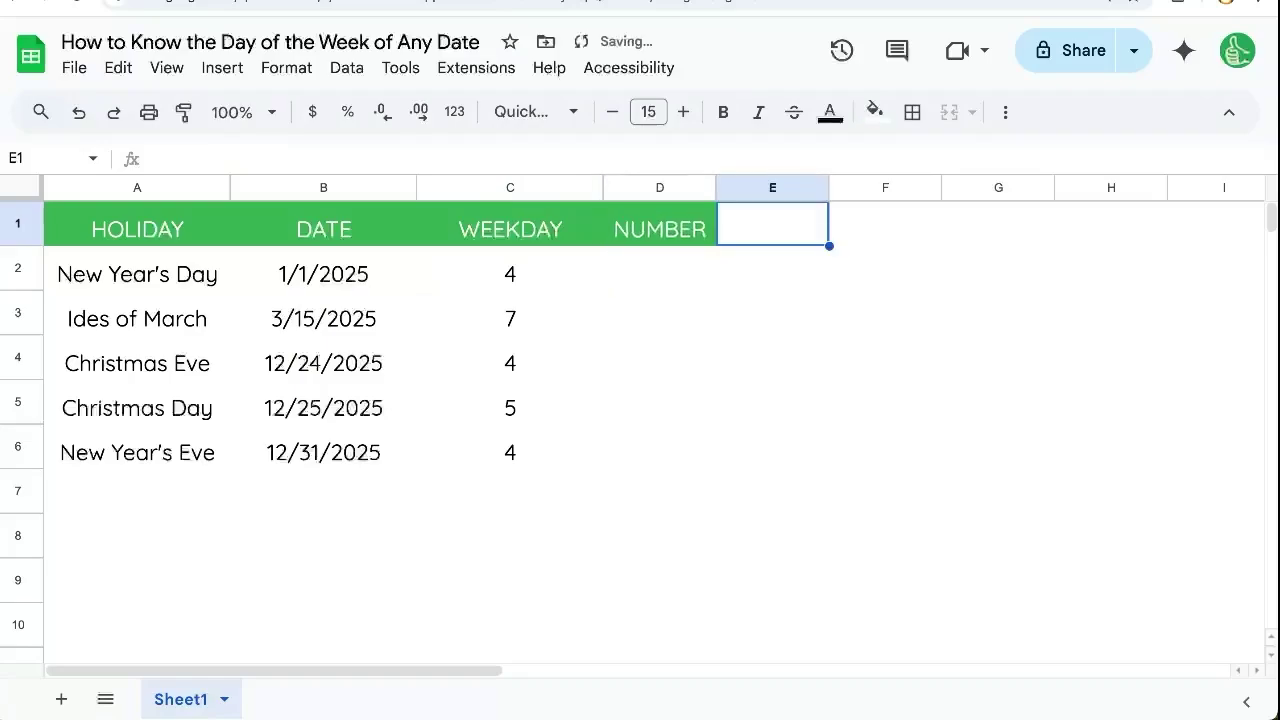
key("ctrl+v")
type("WEEKDAY")
key("Return")
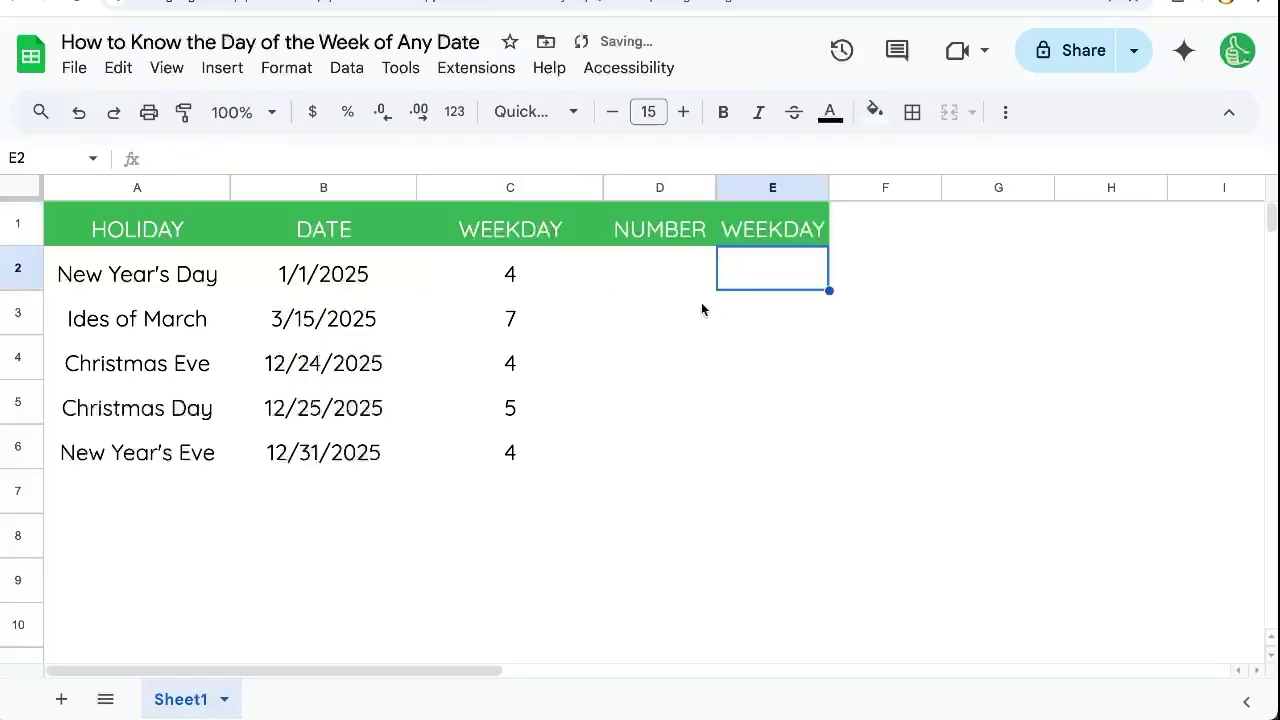
Enter the numbers 1 through 7 in D2:D8.
left_click(627, 278)
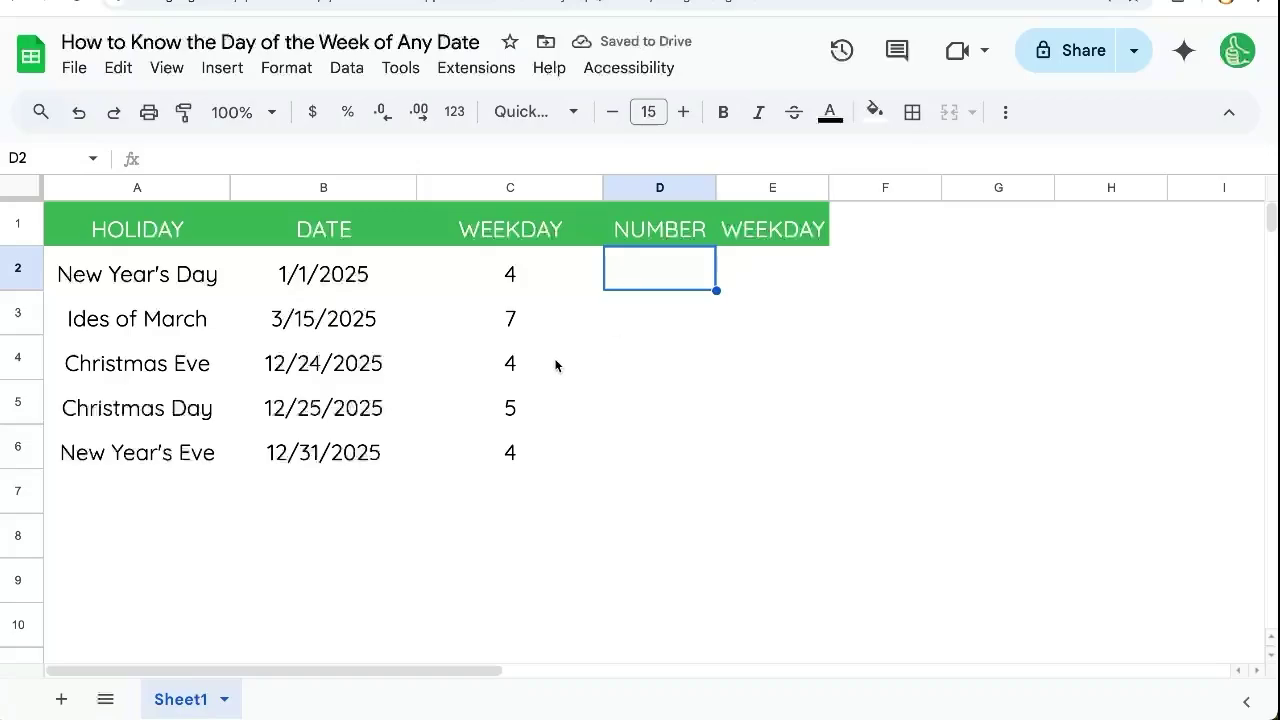
type("1")
key("Return")
type("2 3")
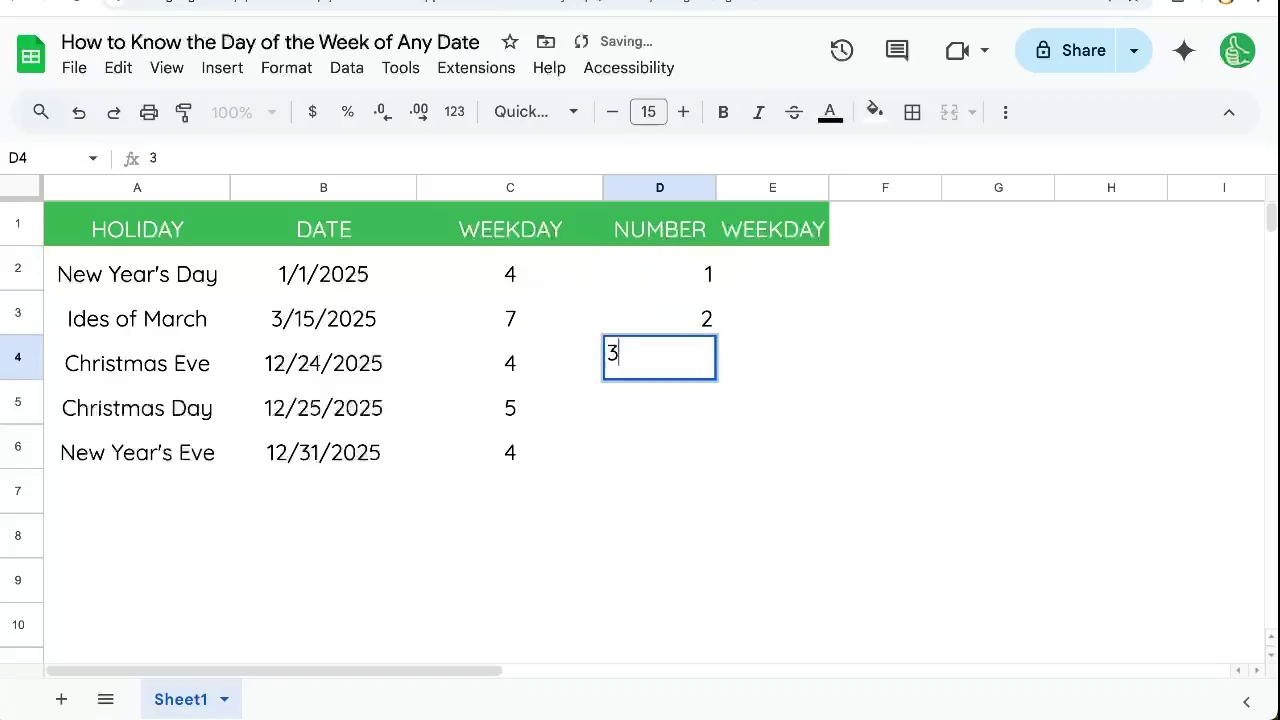
key("Return")
type("4 5 6")
key("Return")
type("7")
key("Return")
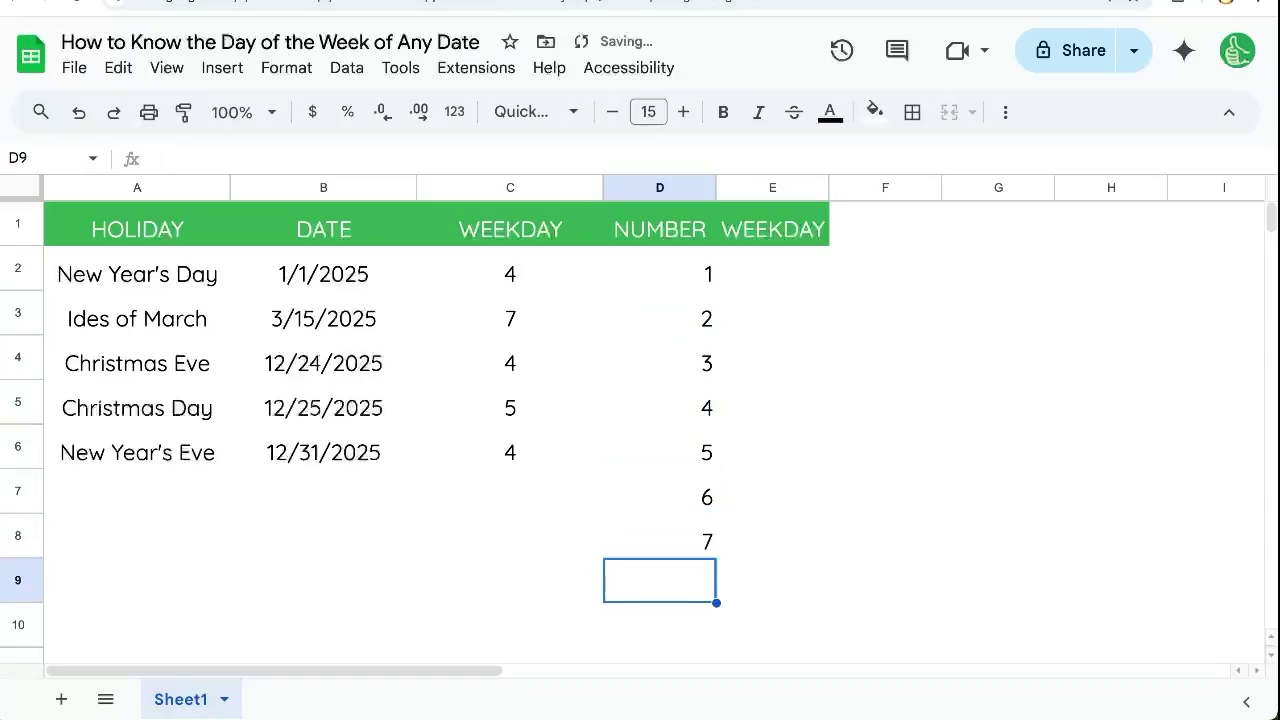
Type SUNDAY and Monday in E2:E3 and fill the day names down to SATURDAY in E8.
left_click(785, 249)
type("=SUNDA")
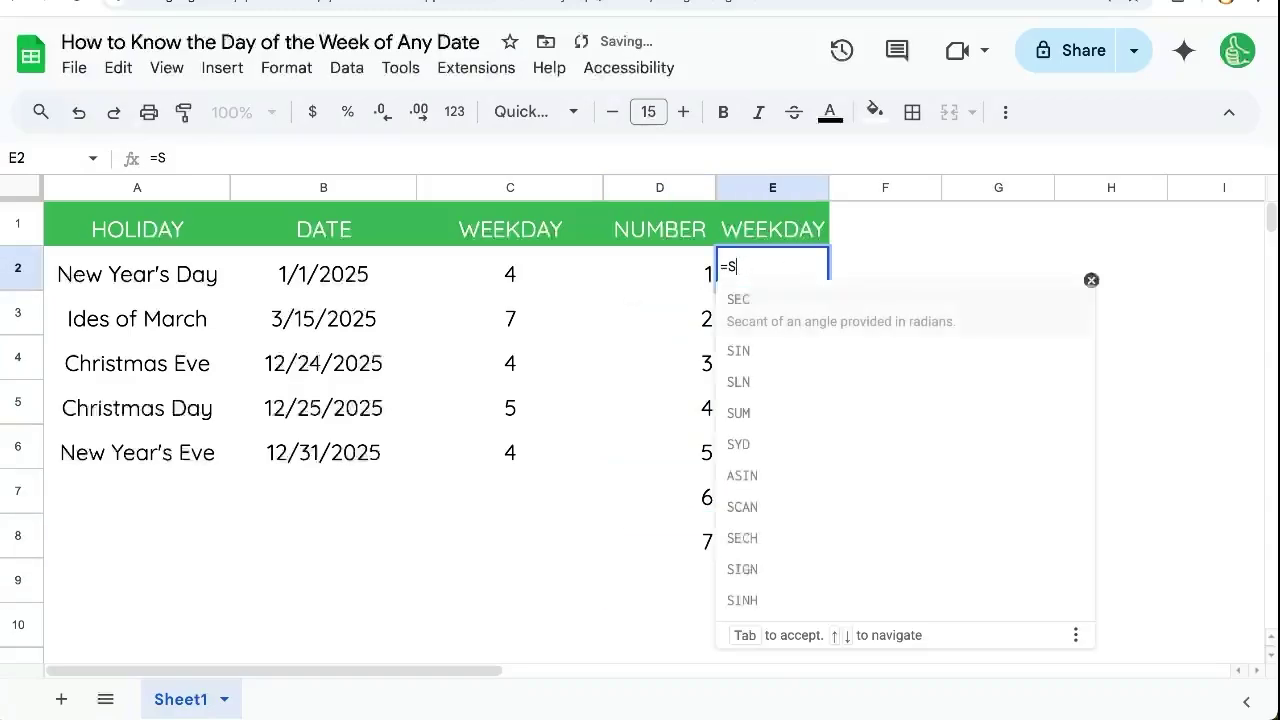
key("BackSpace")
key("BackSpace")
key("BackSpace")
key("BackSpace")
key("BackSpace")
key("BackSpace")
type("SUNDAY")
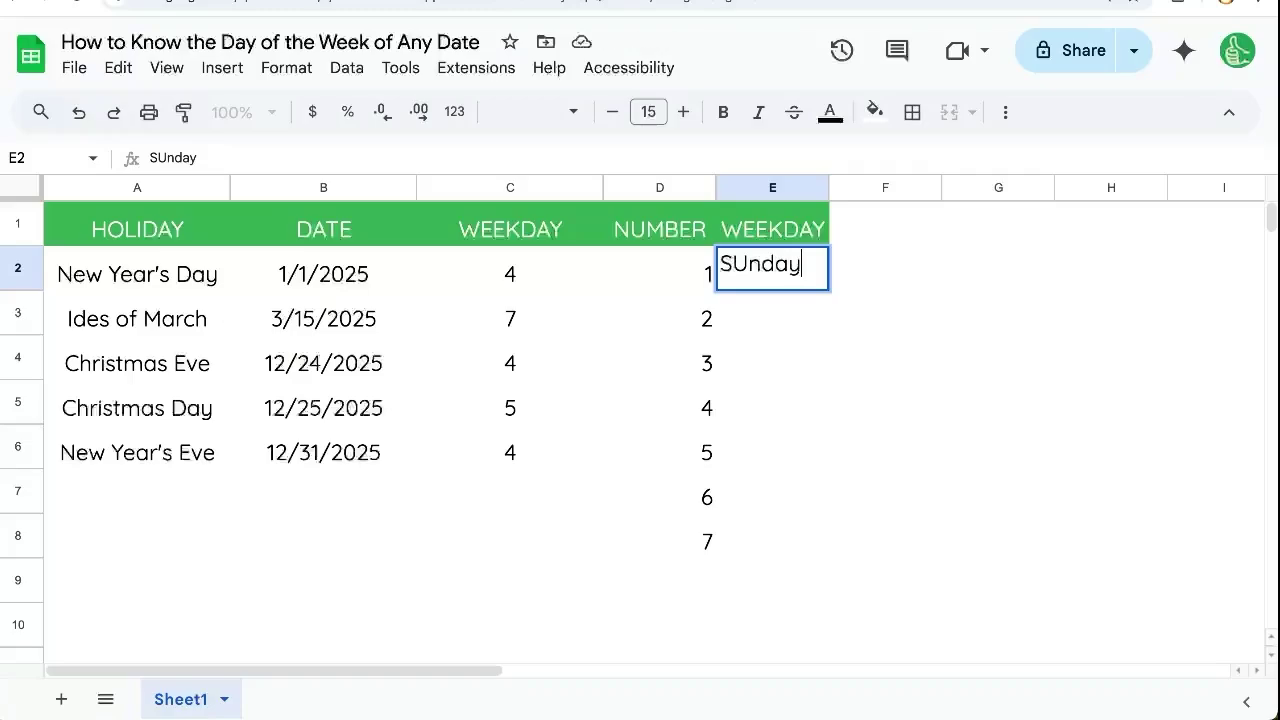
key("Return")
type("Monday")
key("Return")
key("Up")
key("Up")
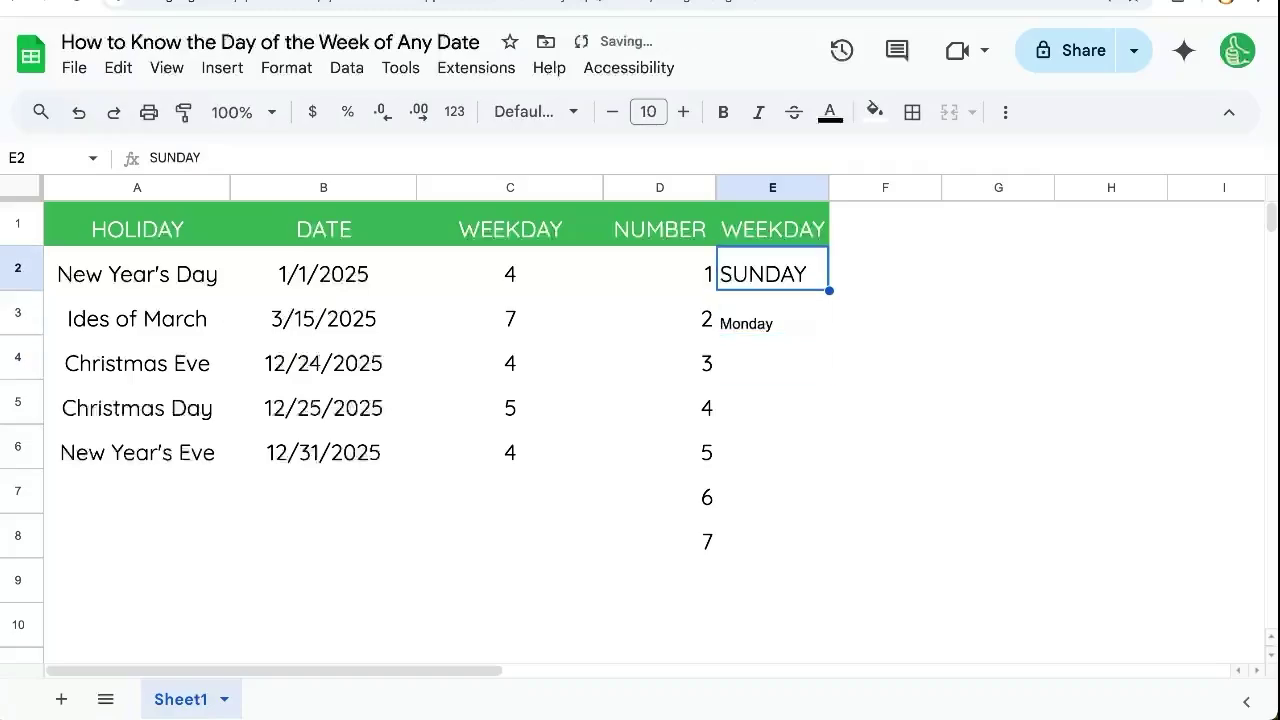
left_click(817, 303, "shift")
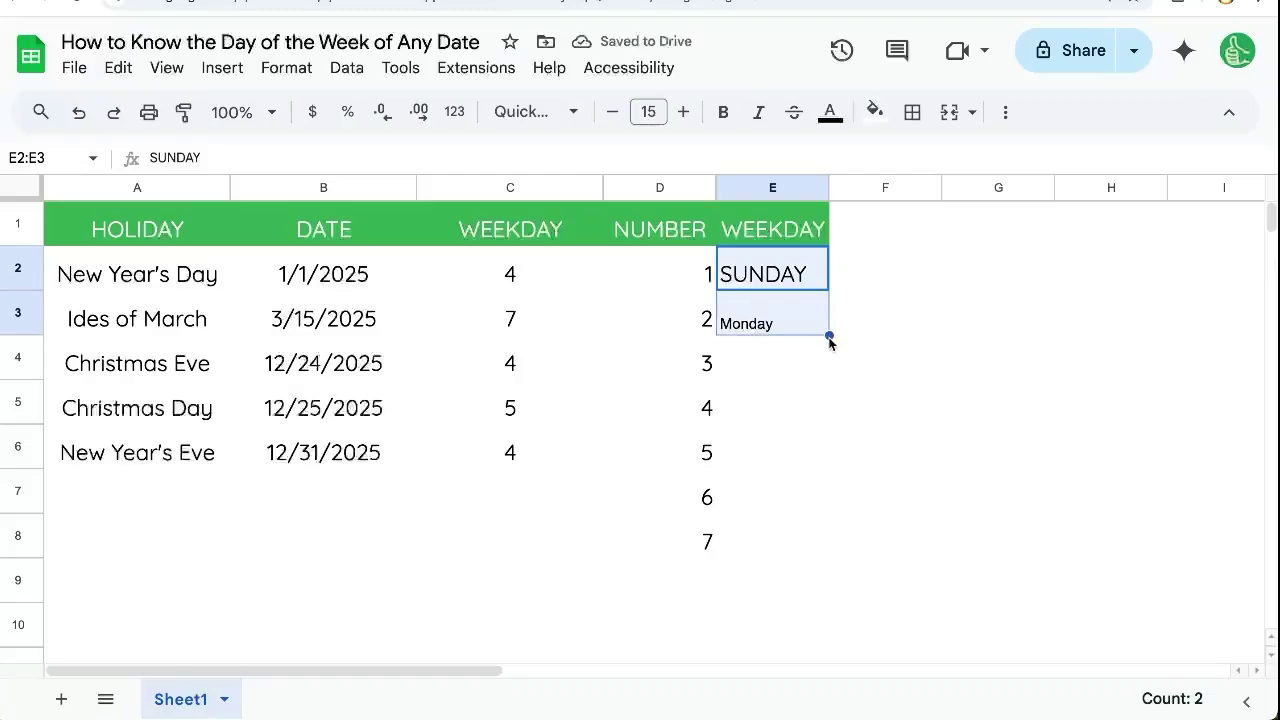
left_click_drag(829, 335, 829, 555)
left_click(495, 285)
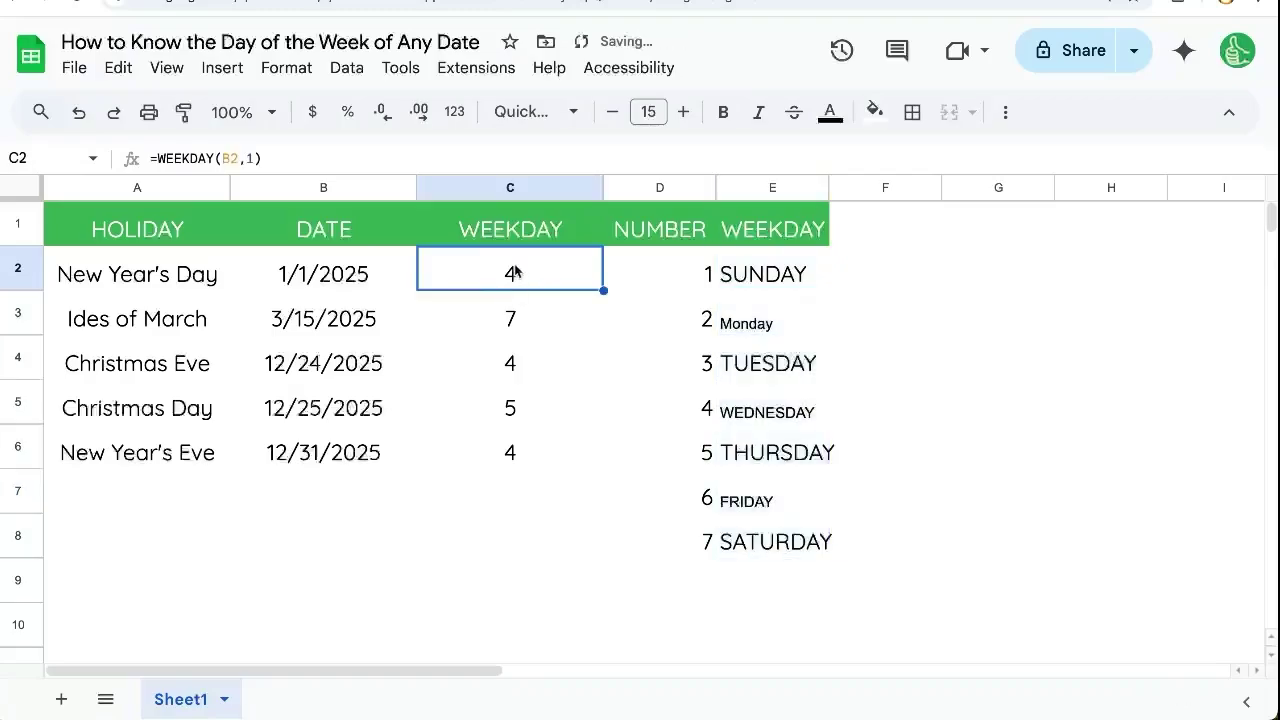
double_click(514, 268)
Change C2 to =VLOOKUP(WEEKDAY(B2,1),D2:E8,2,false) so it shows WEDNESDAY.
left_click(428, 266)
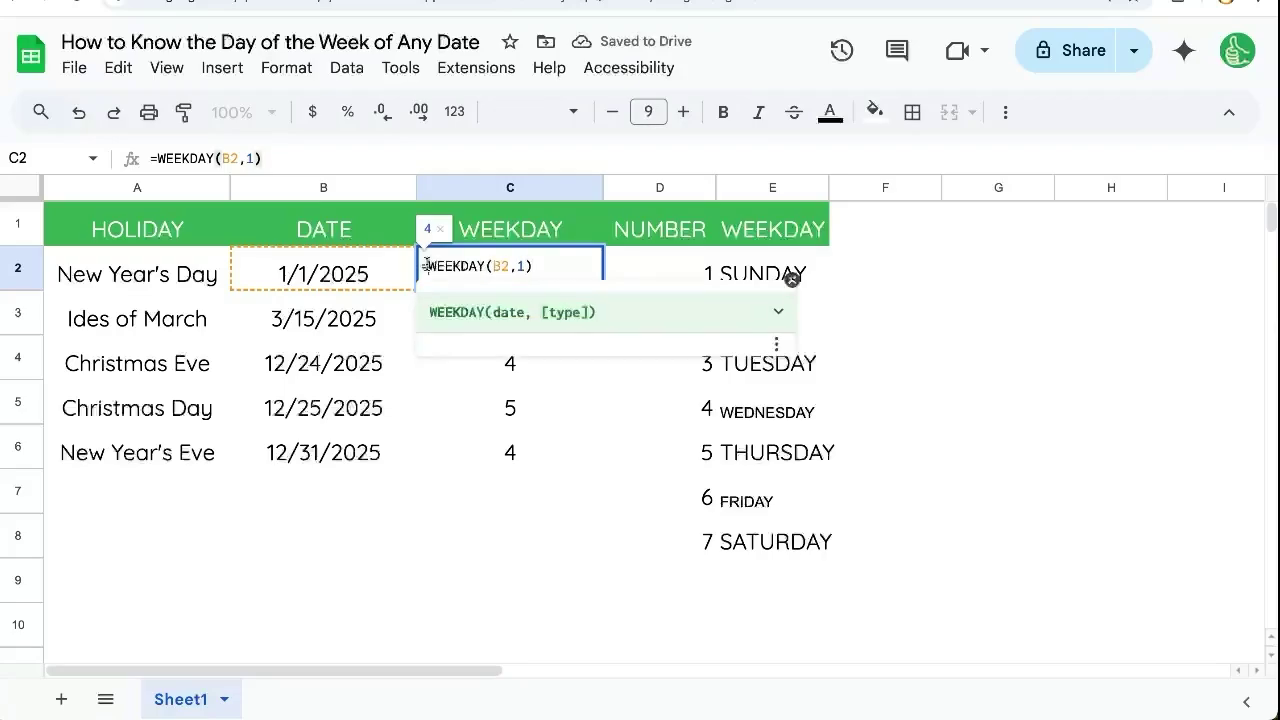
type("VO")
key("BackSpace")
type("LOOKUP(")
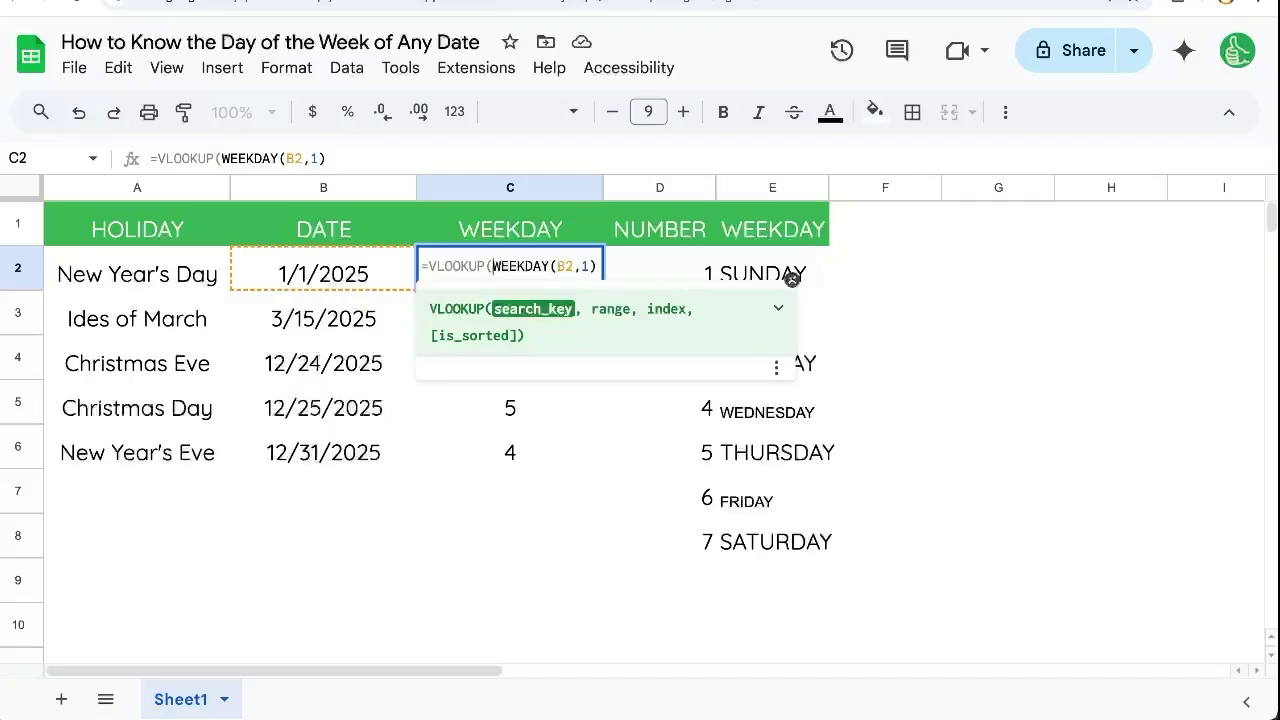
type(",")
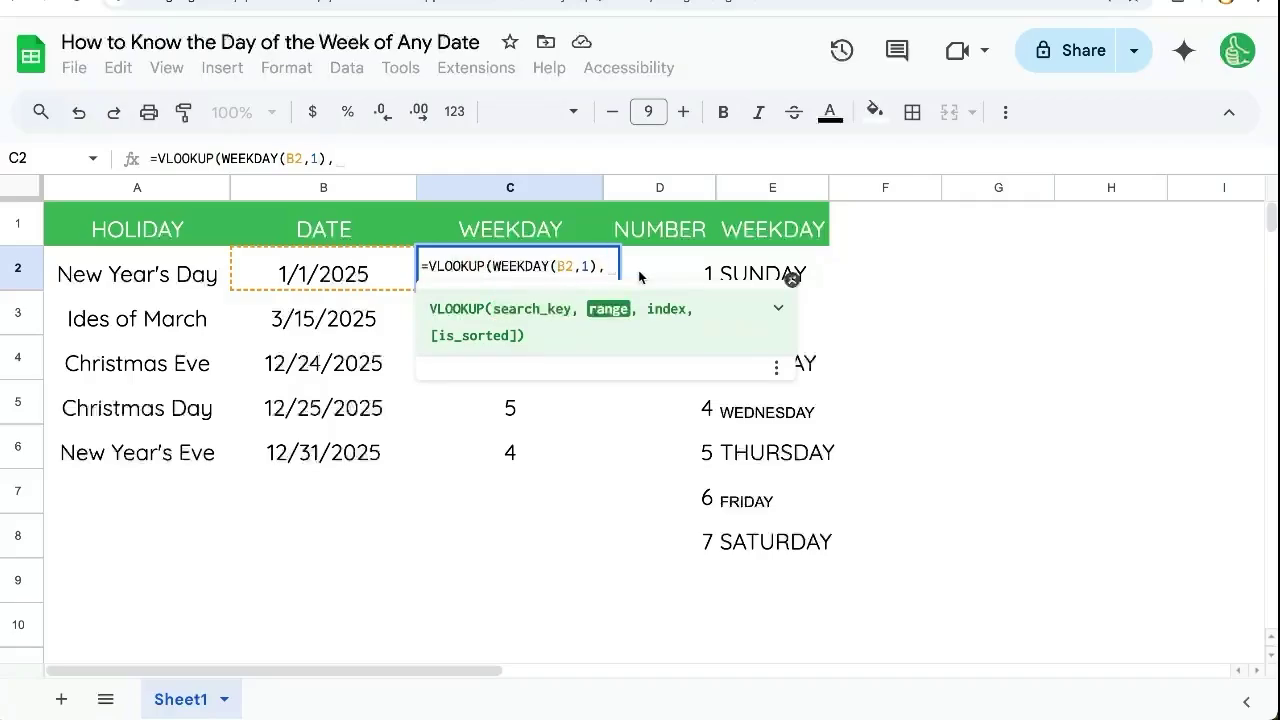
left_click(680, 272)
left_click_drag(735, 313, 820, 534)
type(",")
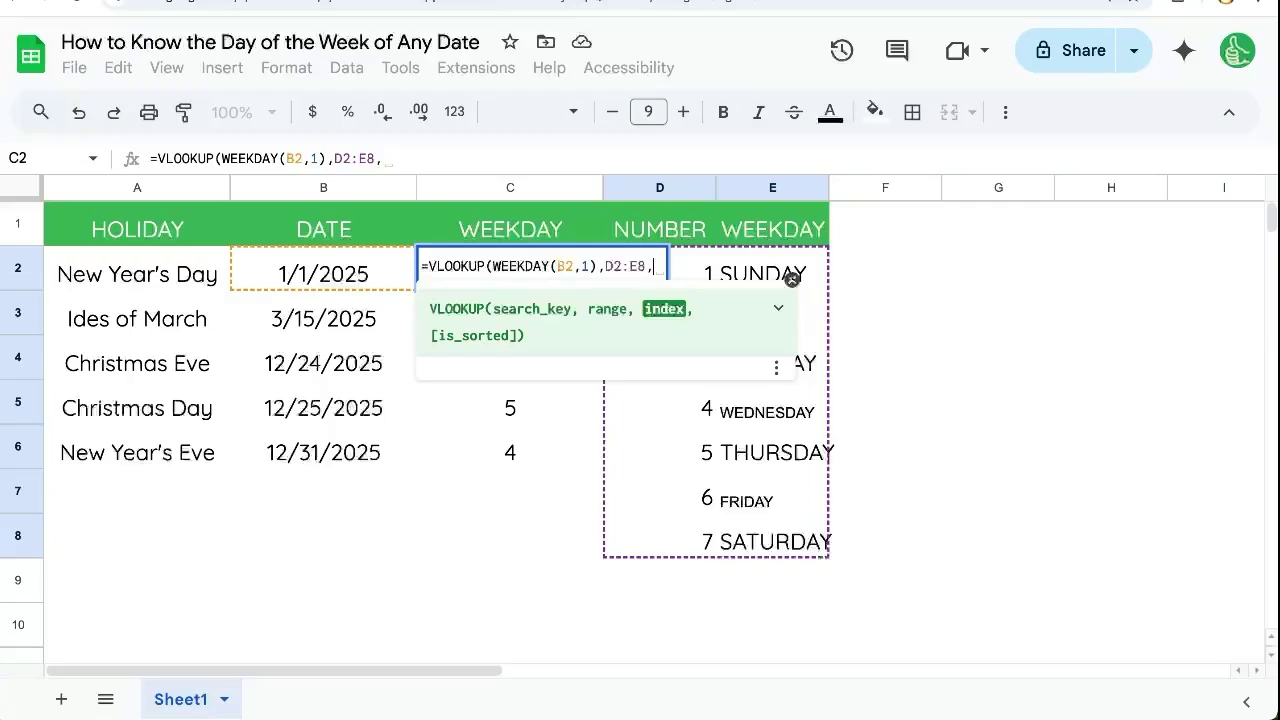
type("2,false)")
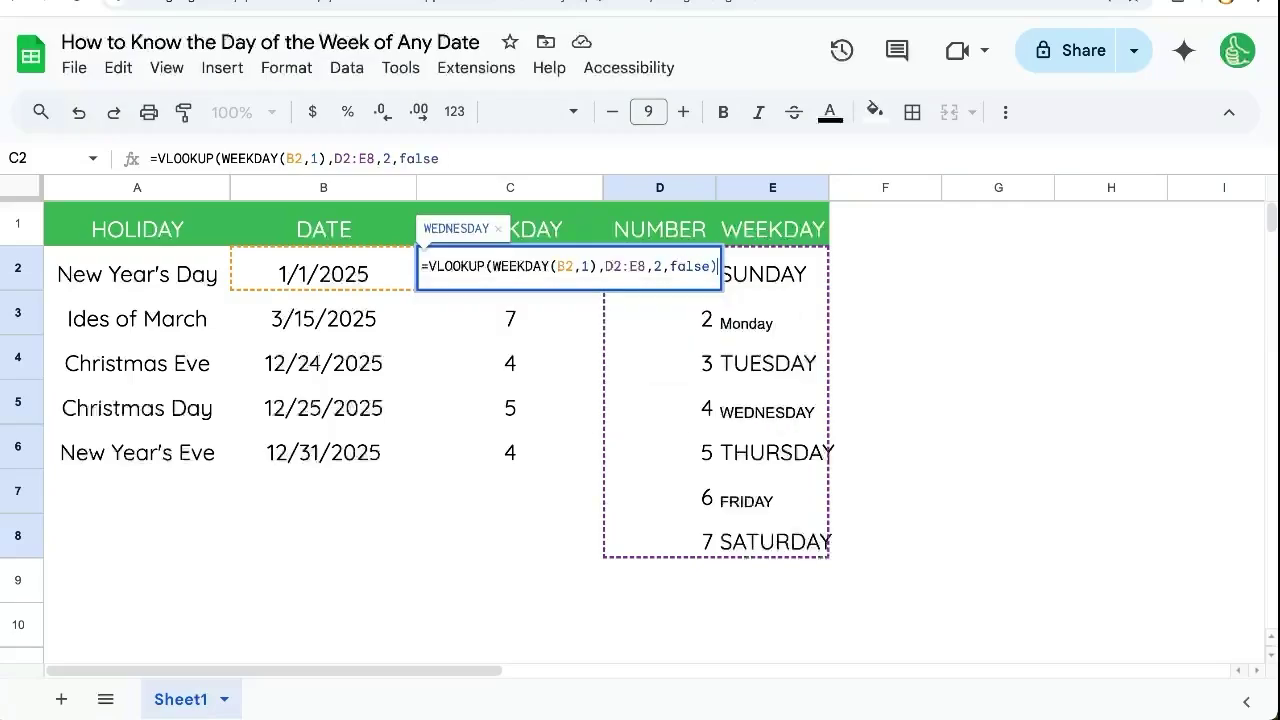
key("Return")
double_click(323, 269)
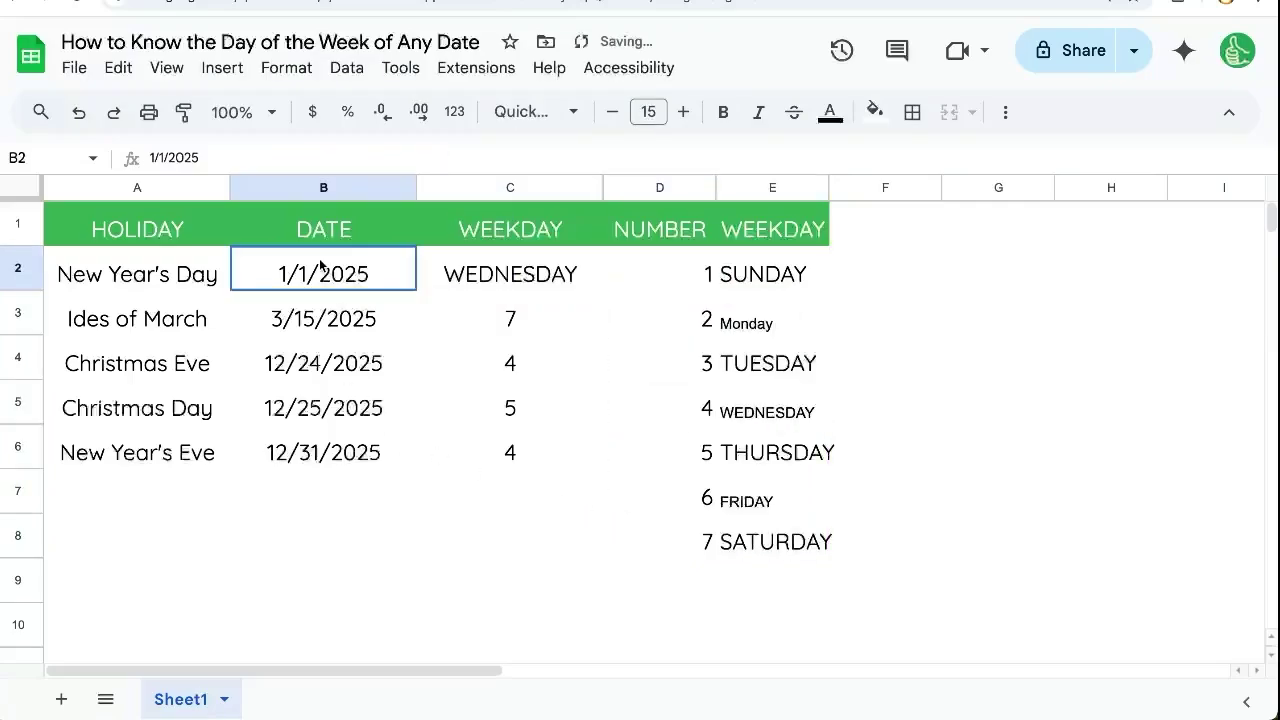
left_click(577, 271)
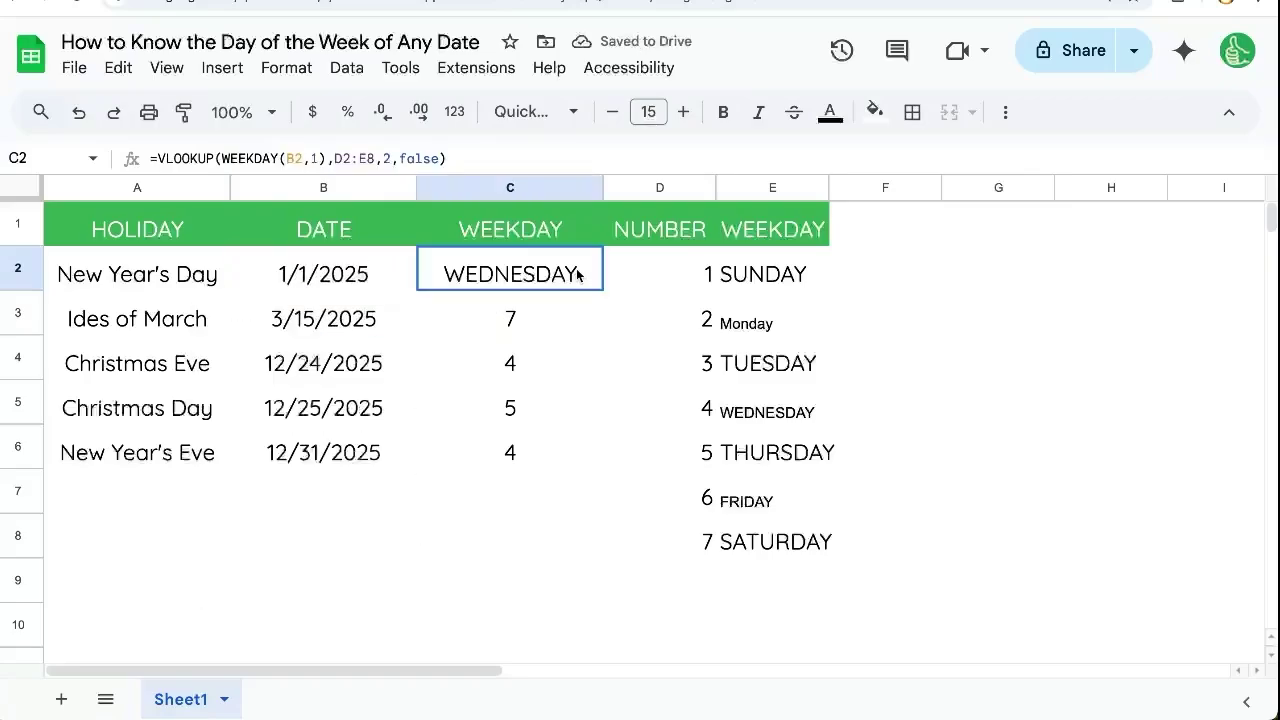
double_click(553, 277)
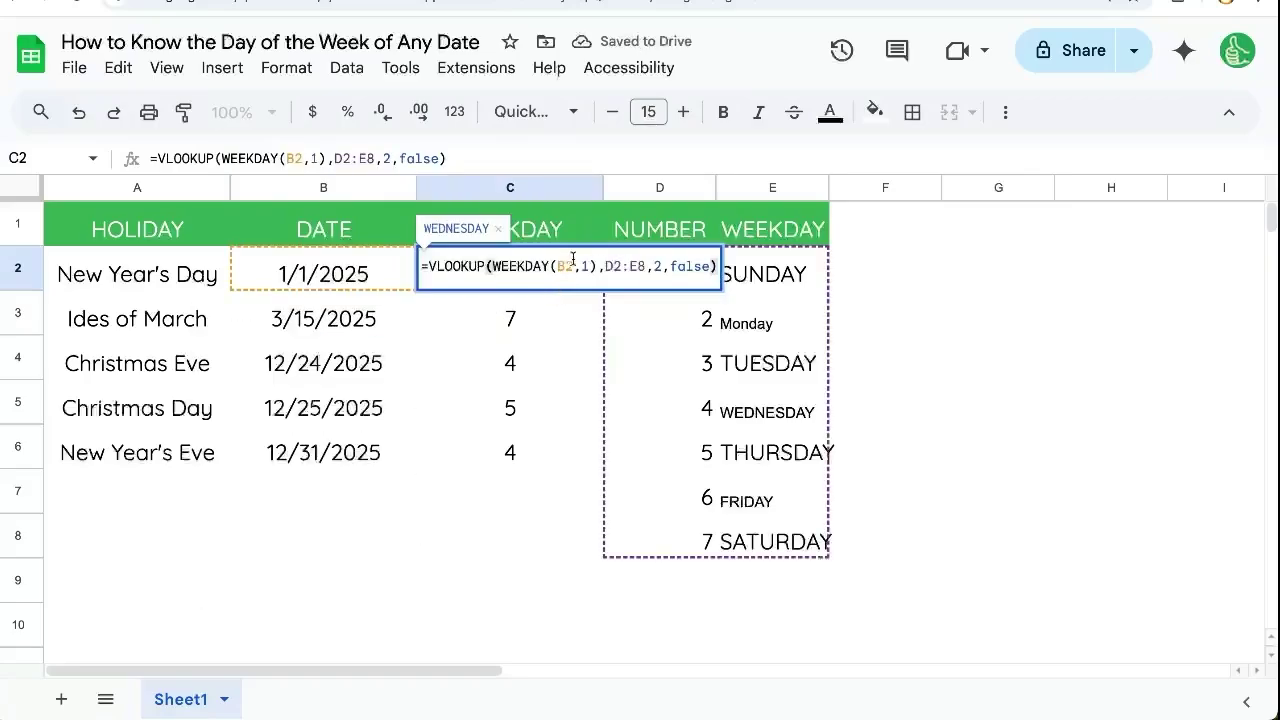
left_click(588, 270)
key("BackSpace")
type("0")
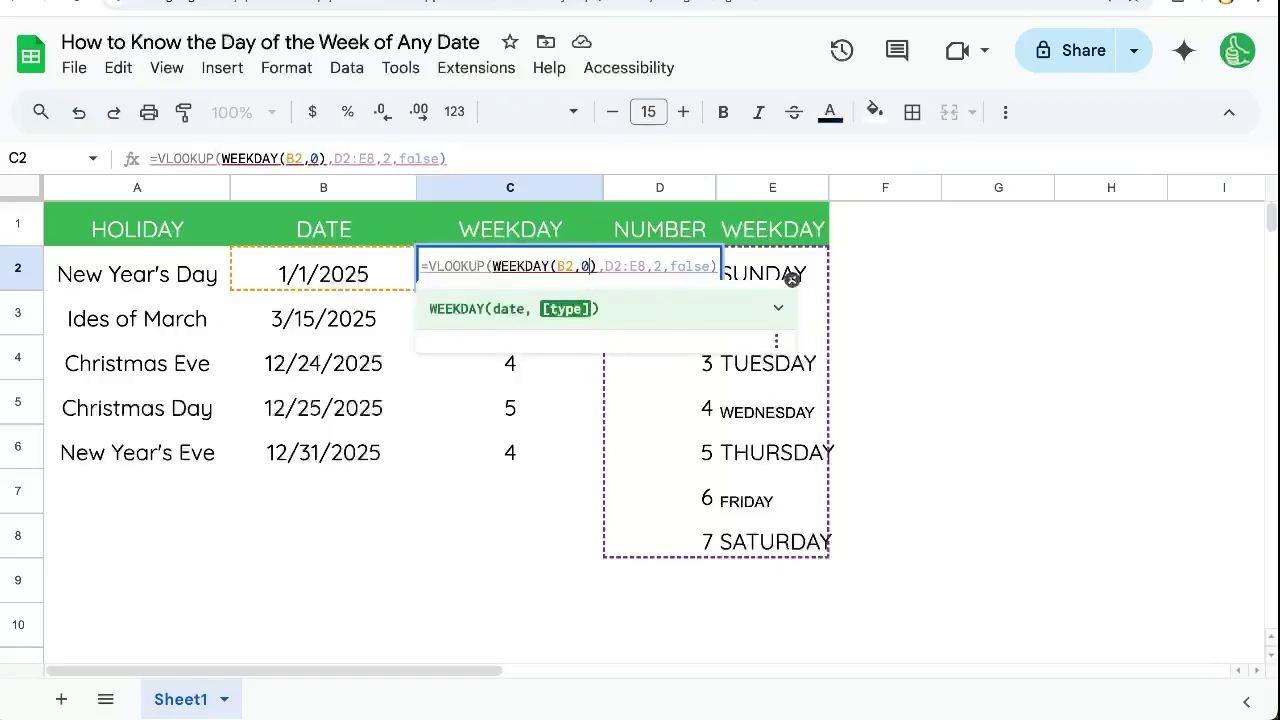
key("BackSpace")
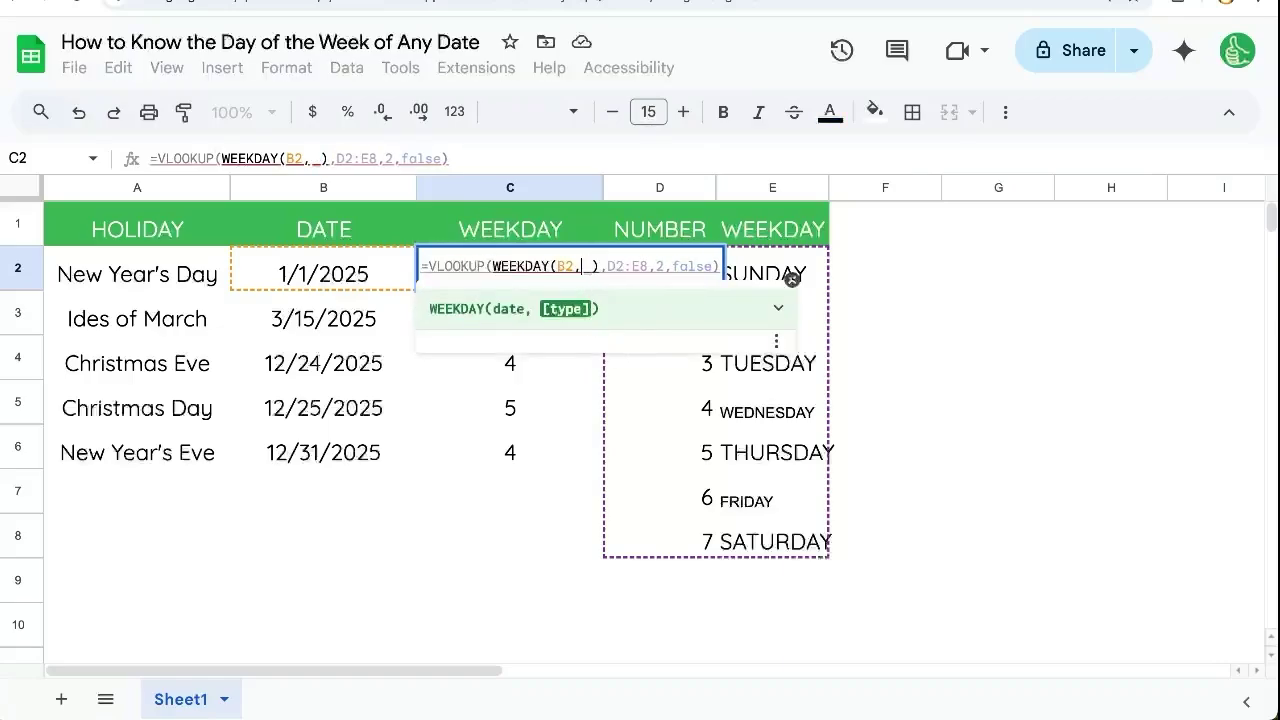
type("2")
key("Return")
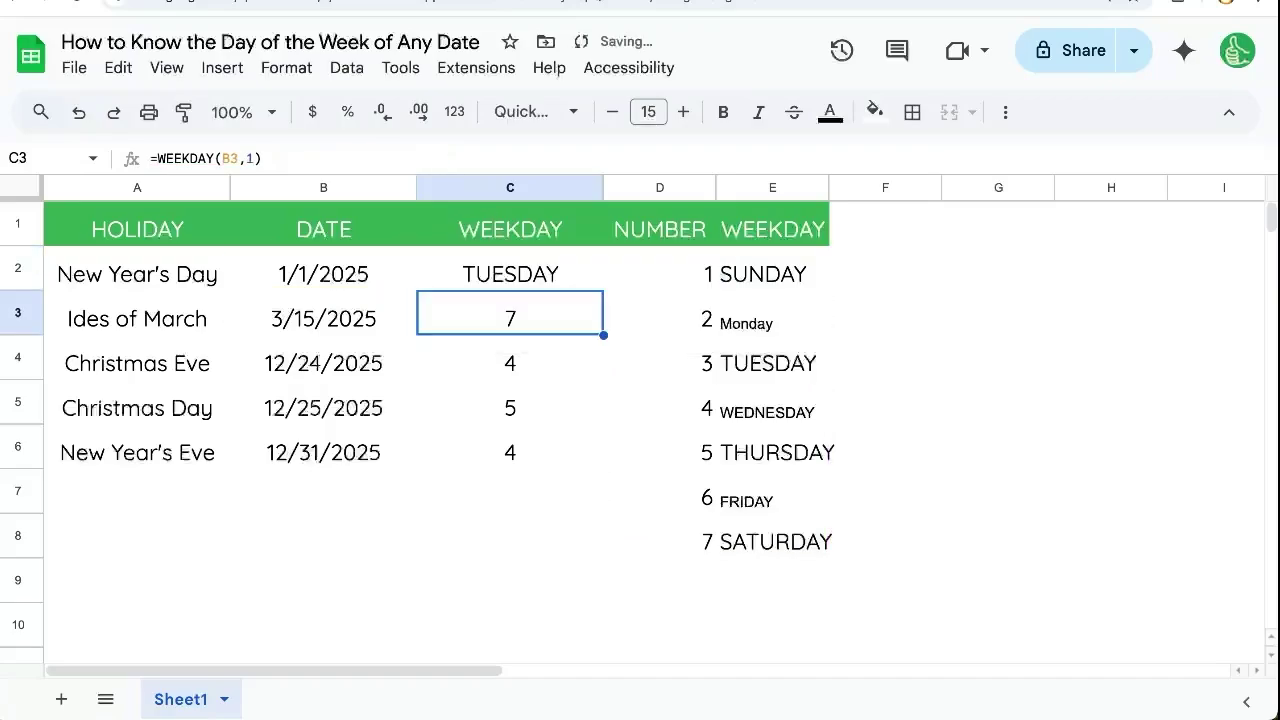
left_click(727, 302)
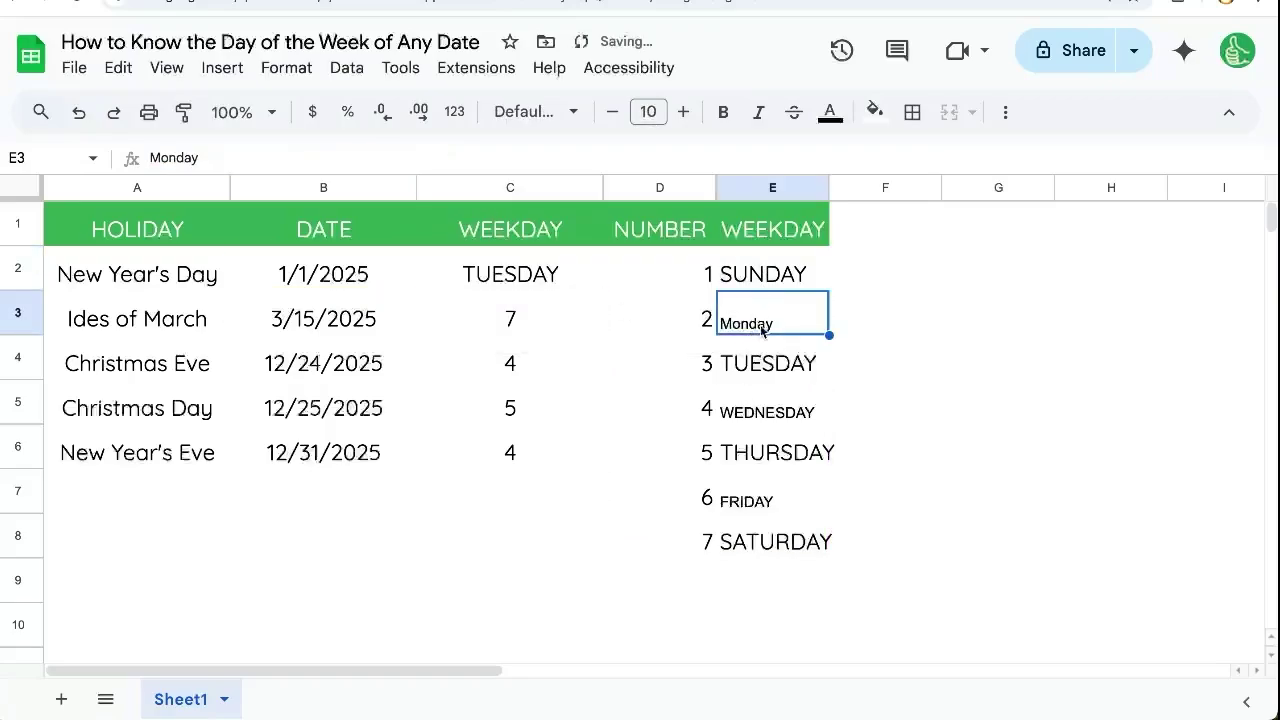
left_click_drag(778, 276, 685, 548)
double_click(583, 274)
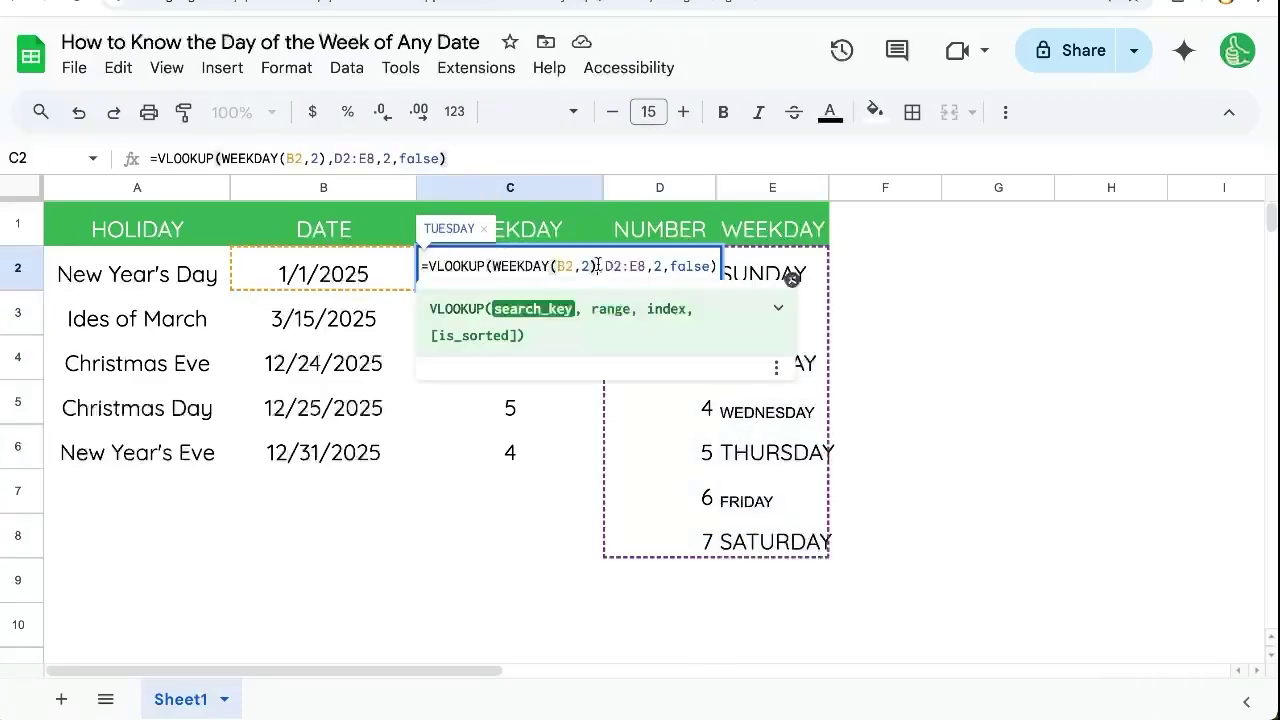
key("BackSpace")
type("1")
key("Return")
Fill C2's VLOOKUP down to C6 and inspect the resulting #N/A error.
left_click_drag(708, 277, 680, 491)
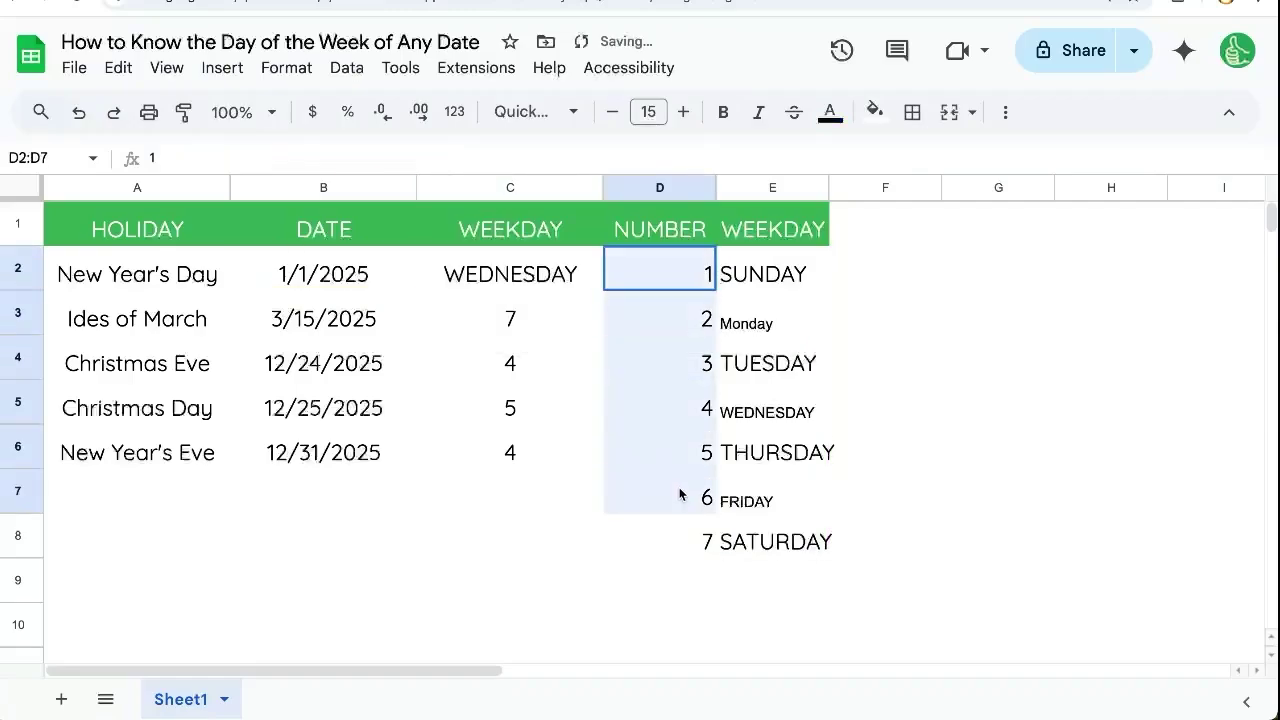
left_click_drag(765, 545, 780, 289)
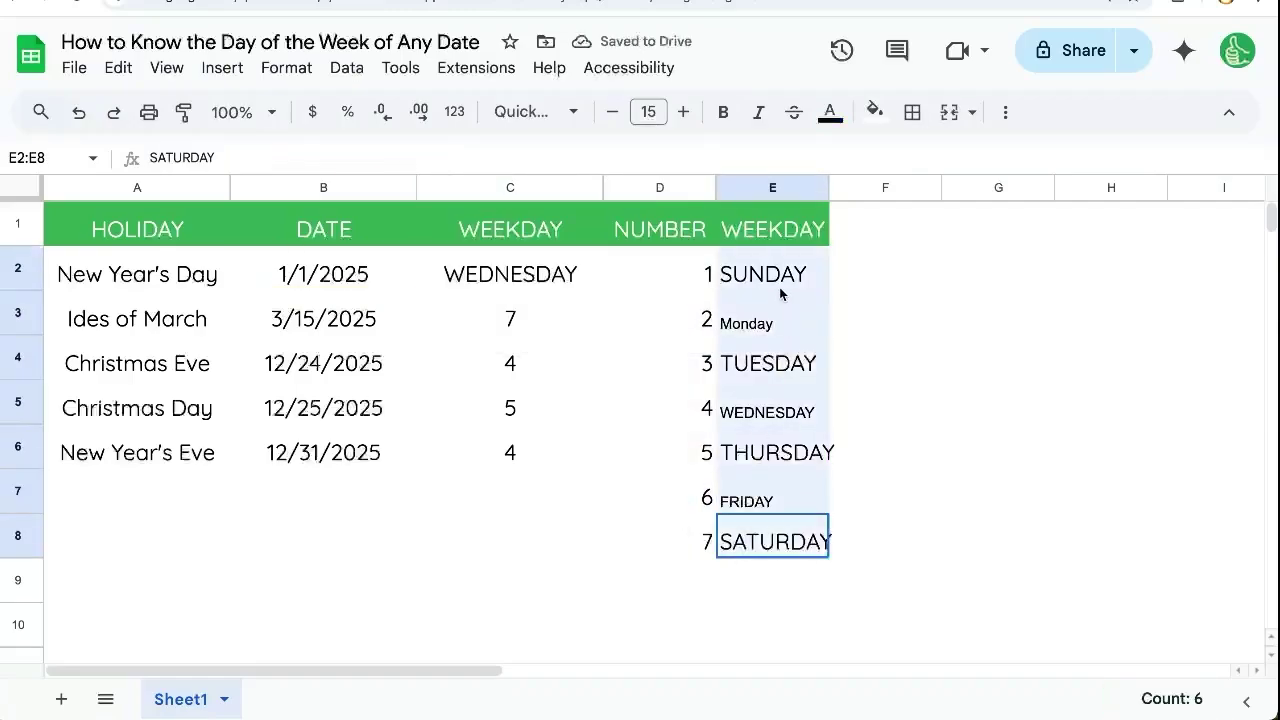
left_click(513, 287)
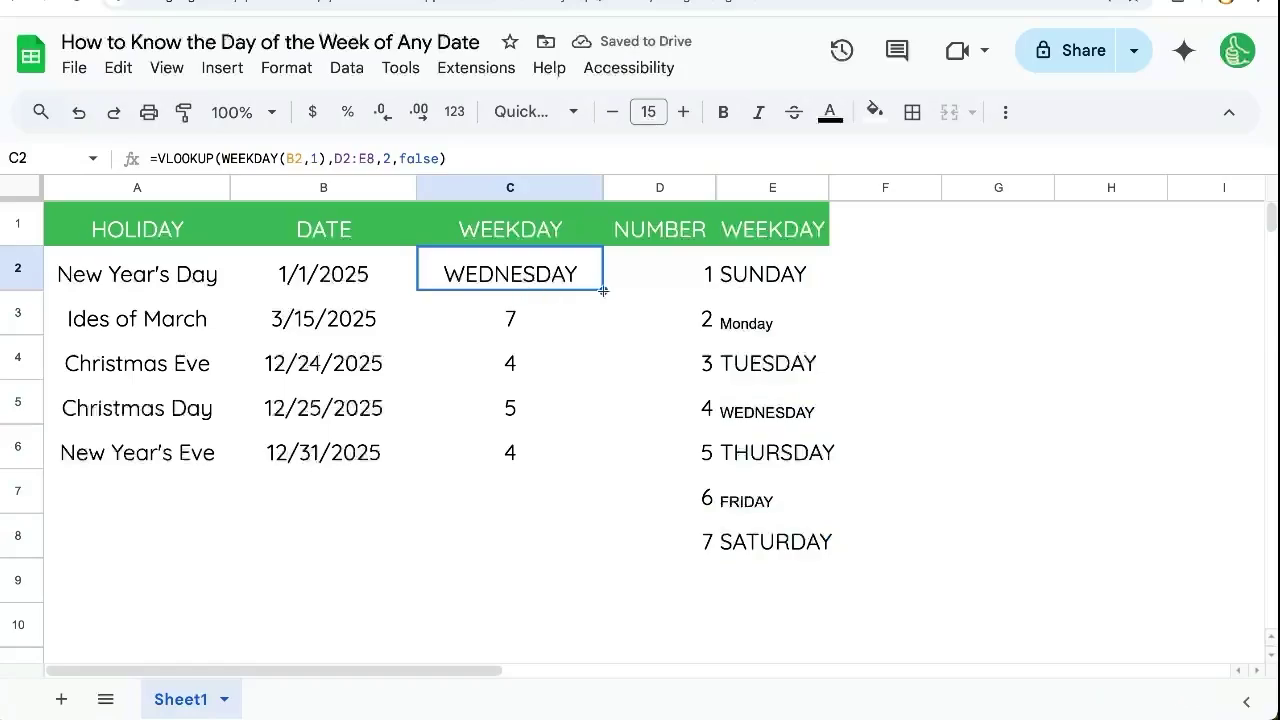
left_click_drag(603, 290, 584, 427)
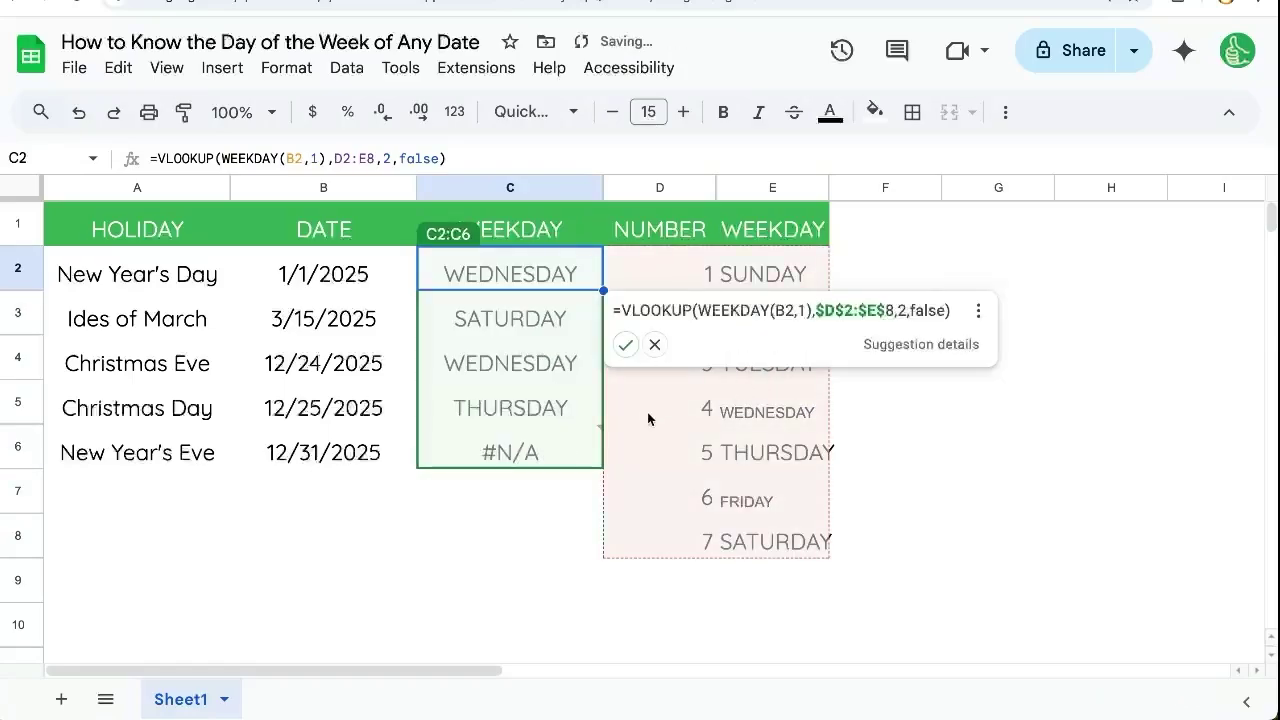
left_click(655, 344)
left_click(535, 420)
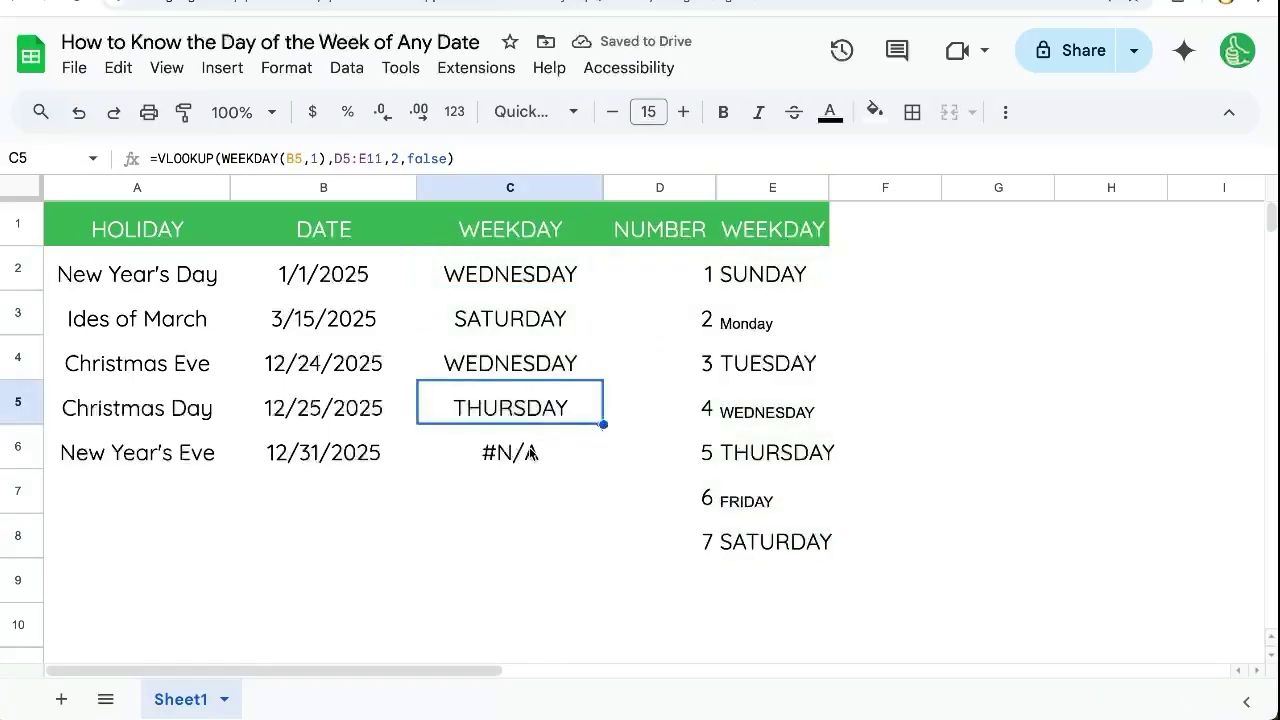
left_click(528, 305)
left_click(528, 266)
Anchor the lookup range as D$2:$E8 and refill C2:C6 with the corrected formula.
double_click(528, 266)
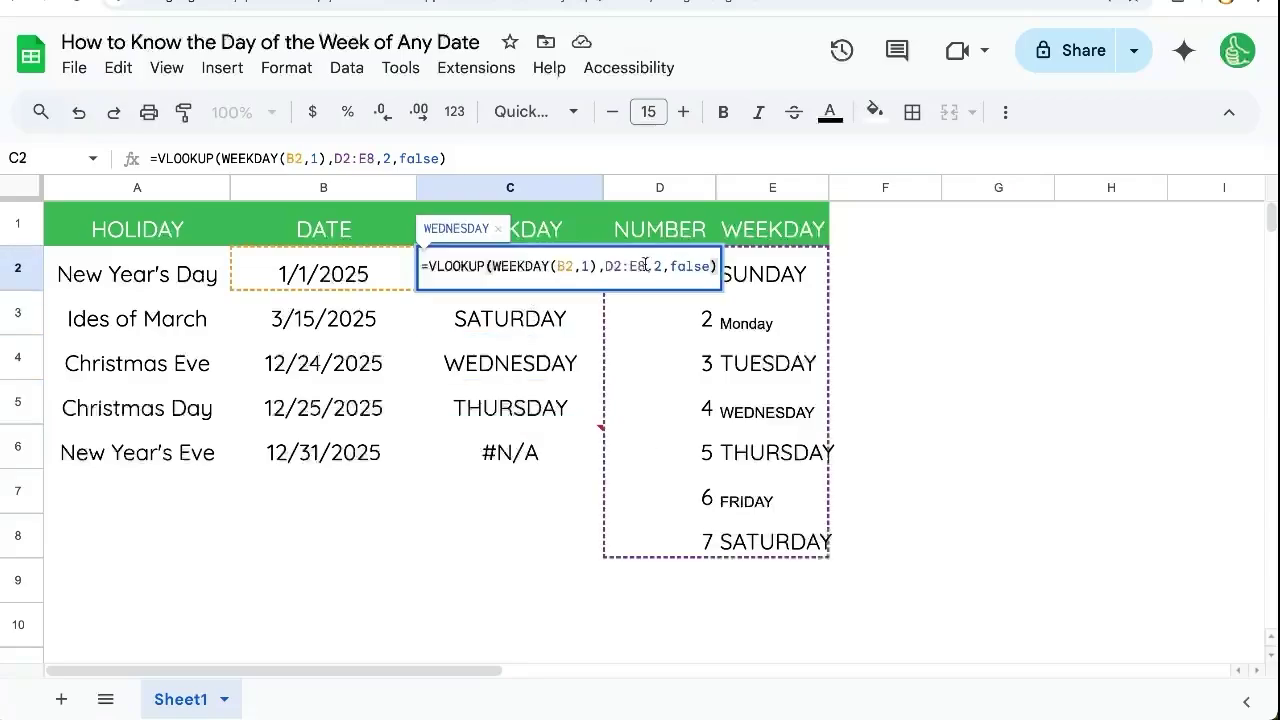
left_click(612, 266)
type("$2:")
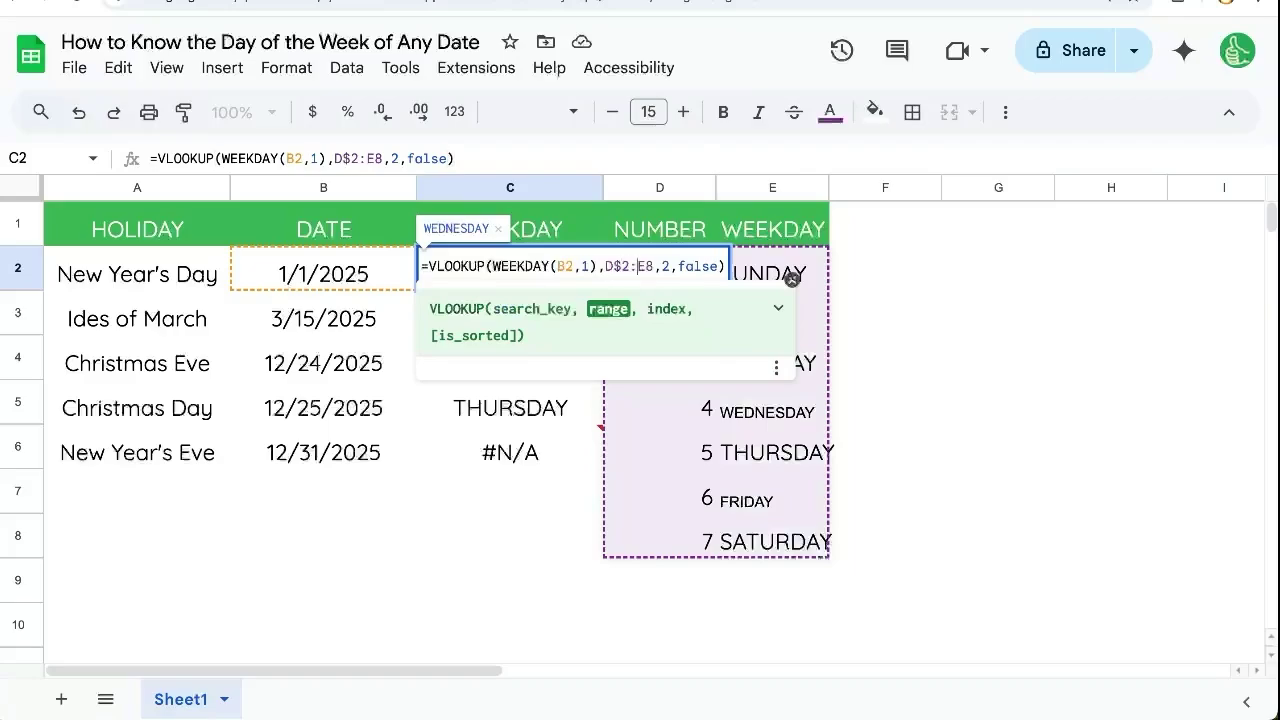
type("$")
key("Return")
key("ctrl+Return")
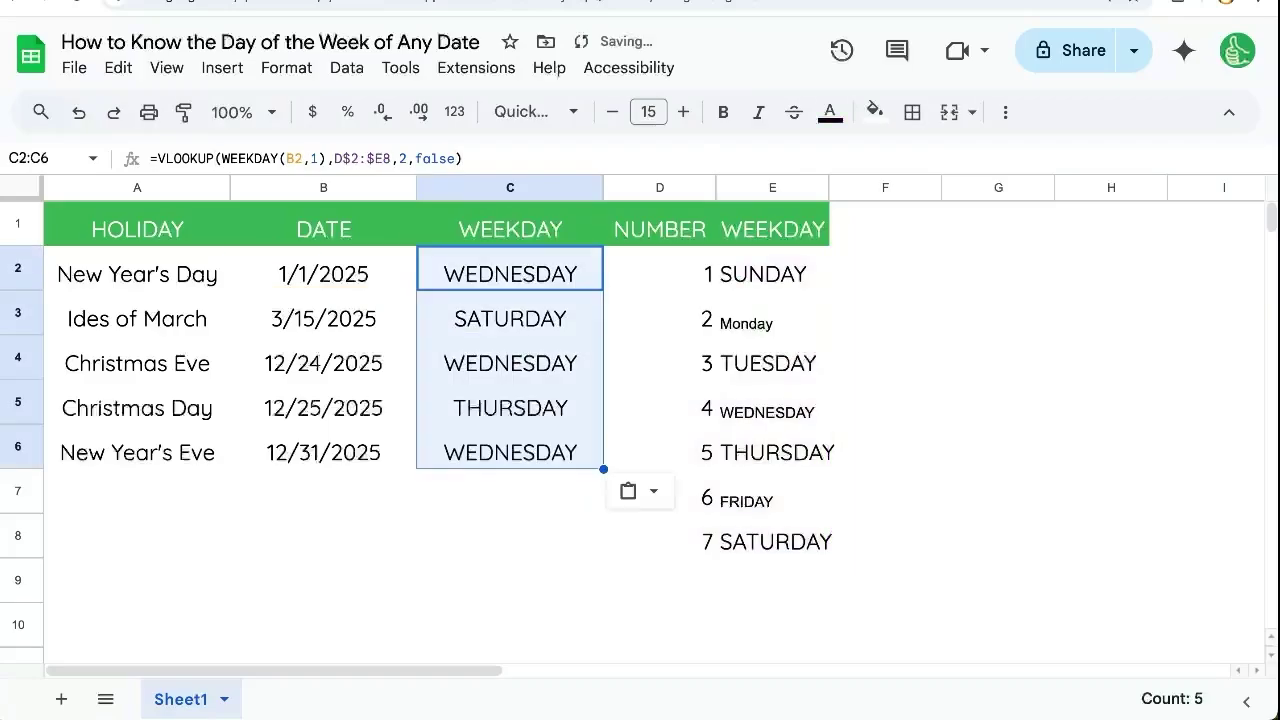
double_click(401, 456)
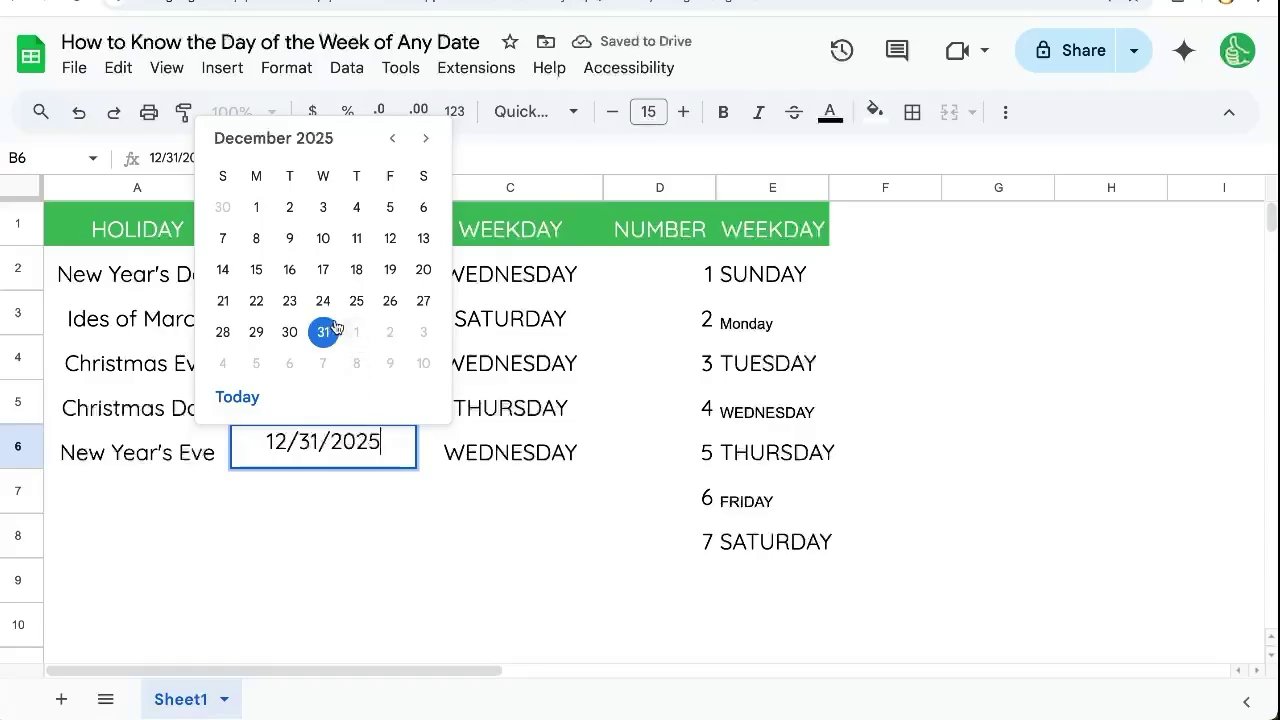
Clear the VLOOKUP results from C2:C6.
left_click(498, 458)
left_click(356, 290)
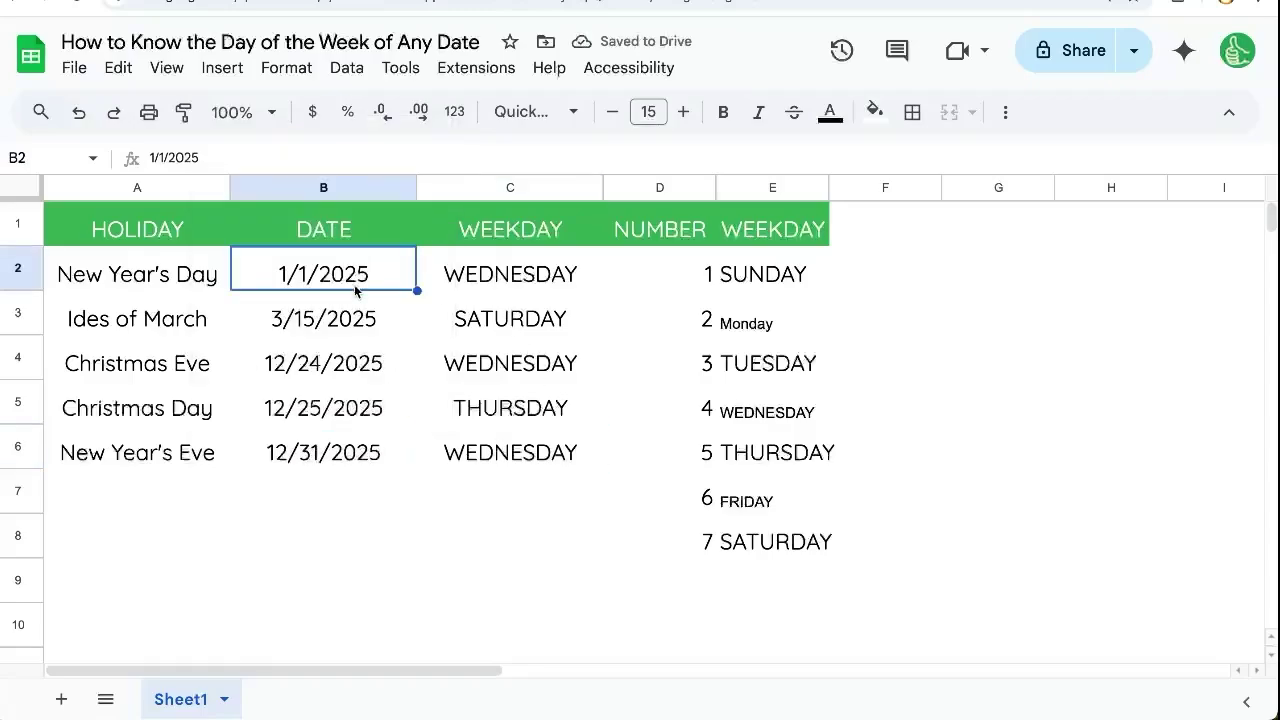
left_click(527, 266)
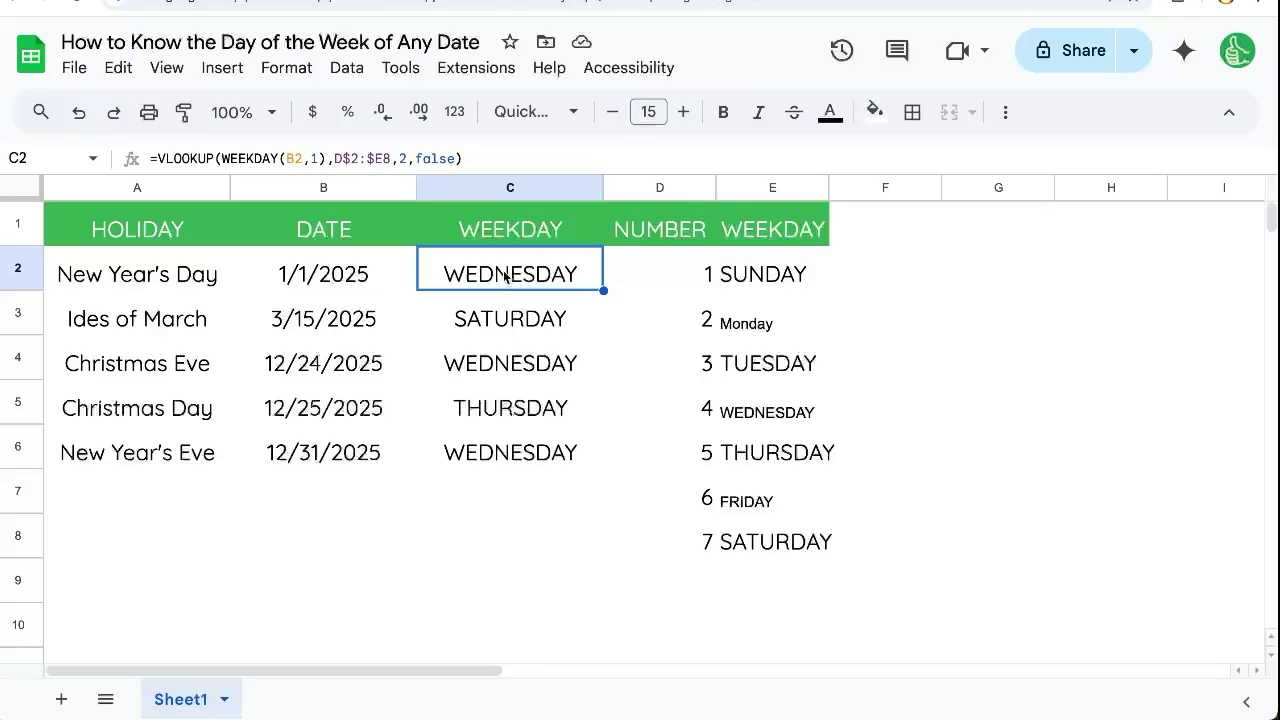
left_click_drag(505, 285, 514, 457)
key("Delete")
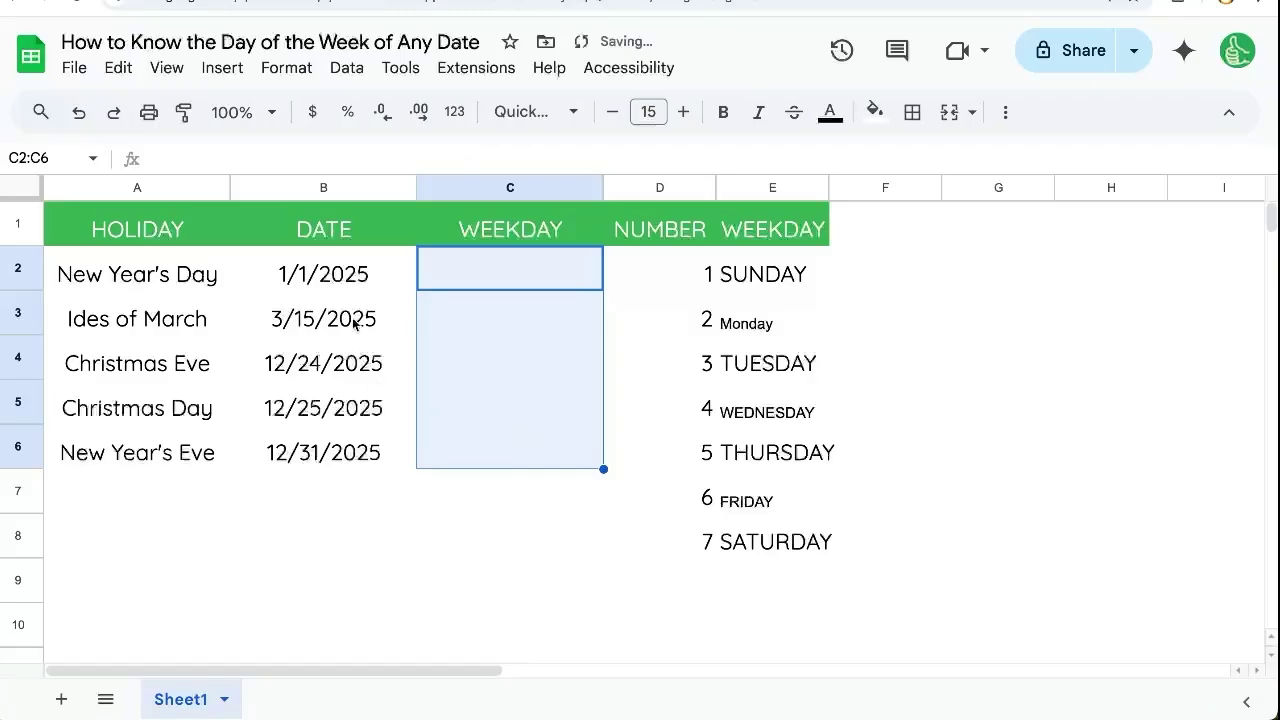
Copy the 1/1/2025 date from B2 into C2.
left_click(356, 288)
key("ctrl+c")
left_click(541, 278)
key("ctrl+v")
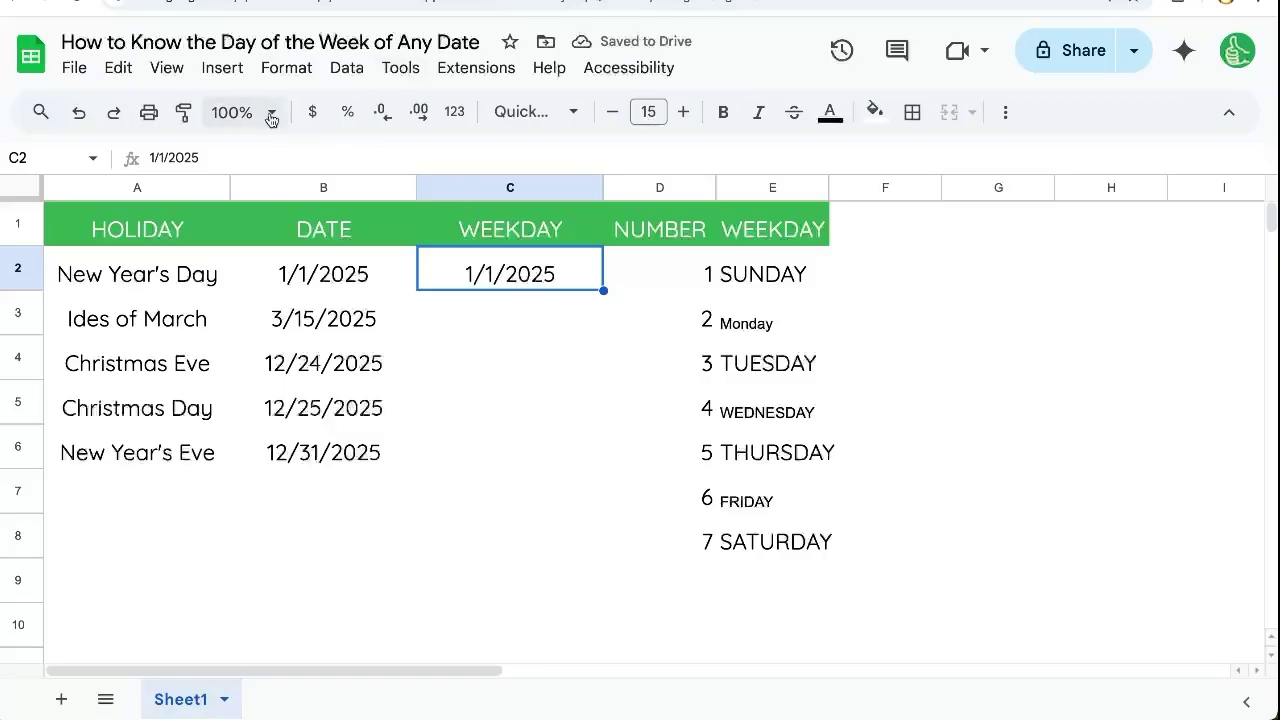
left_click(286, 69)
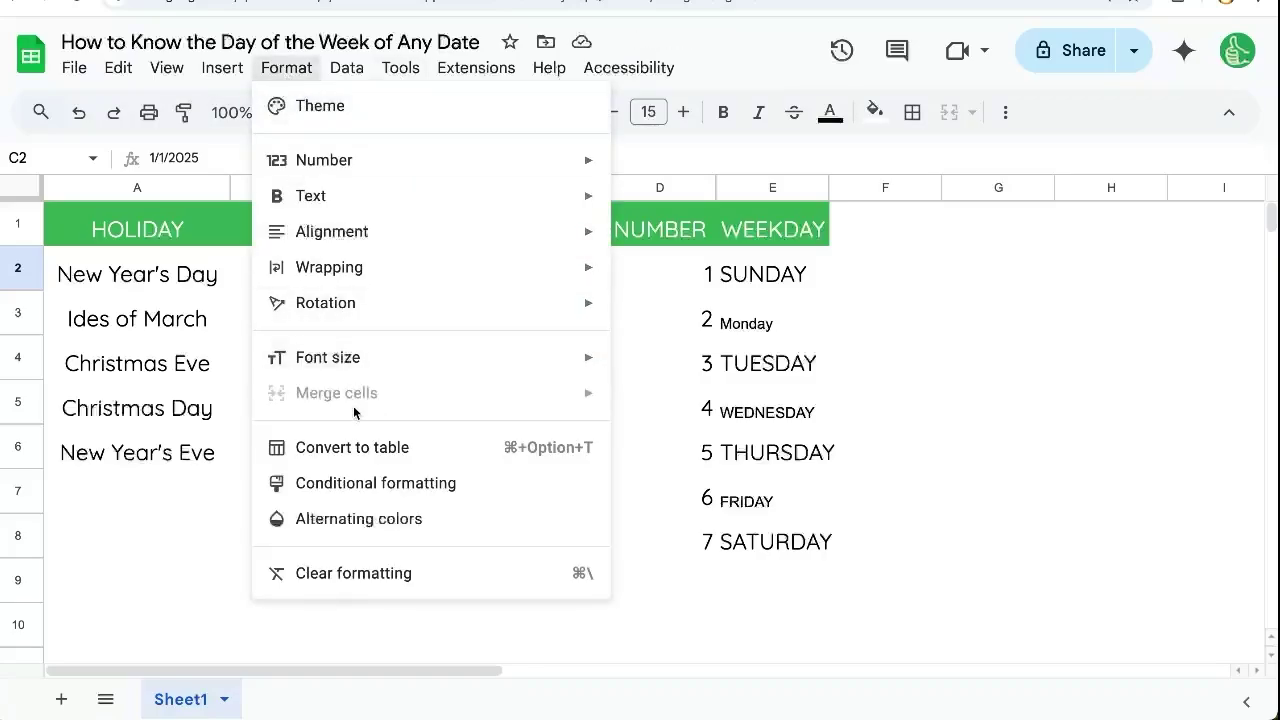
Open the Custom date and time format for C2 and review the month and day options.
mouse_move(403, 167)
scroll(805, 497, "down", 2)
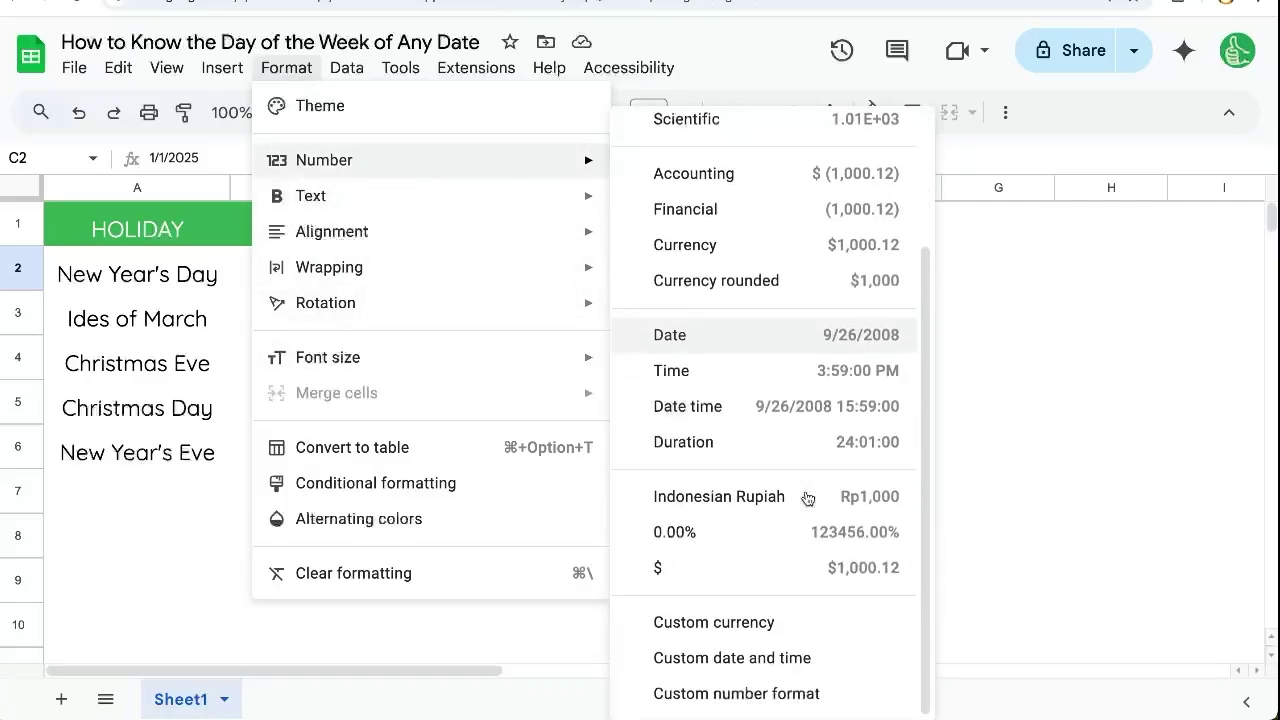
left_click(731, 658)
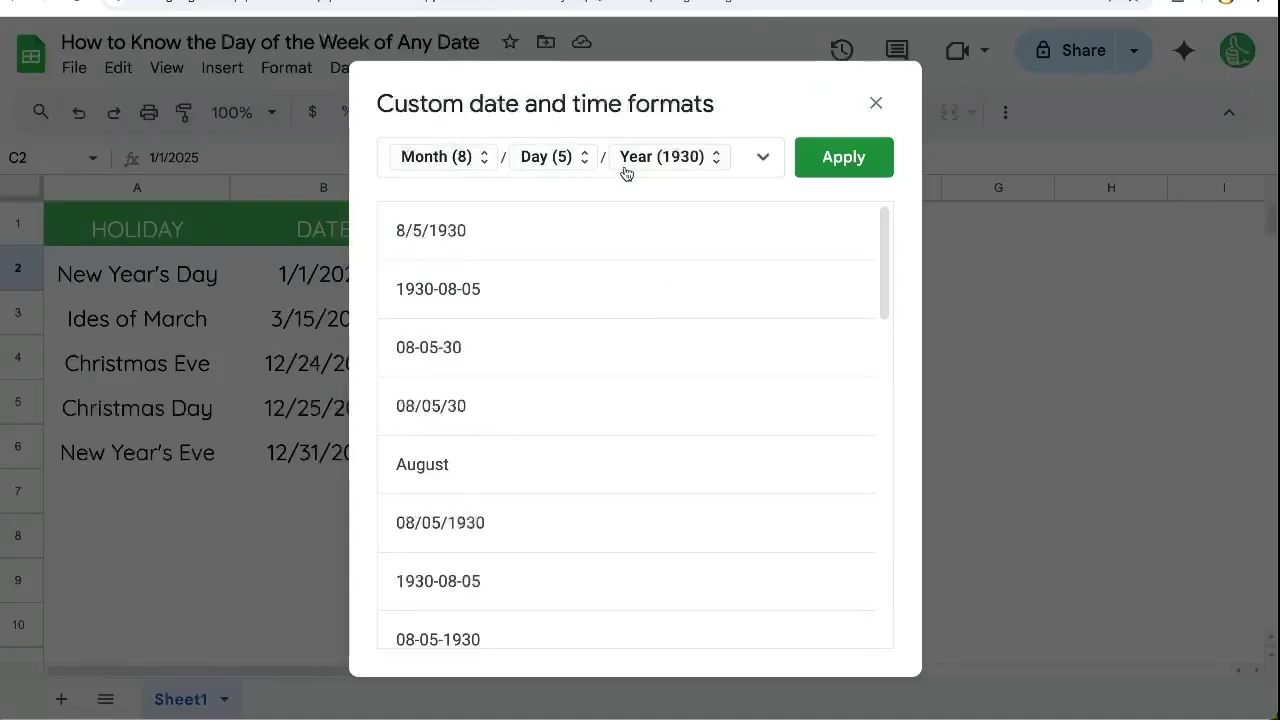
left_click(478, 160)
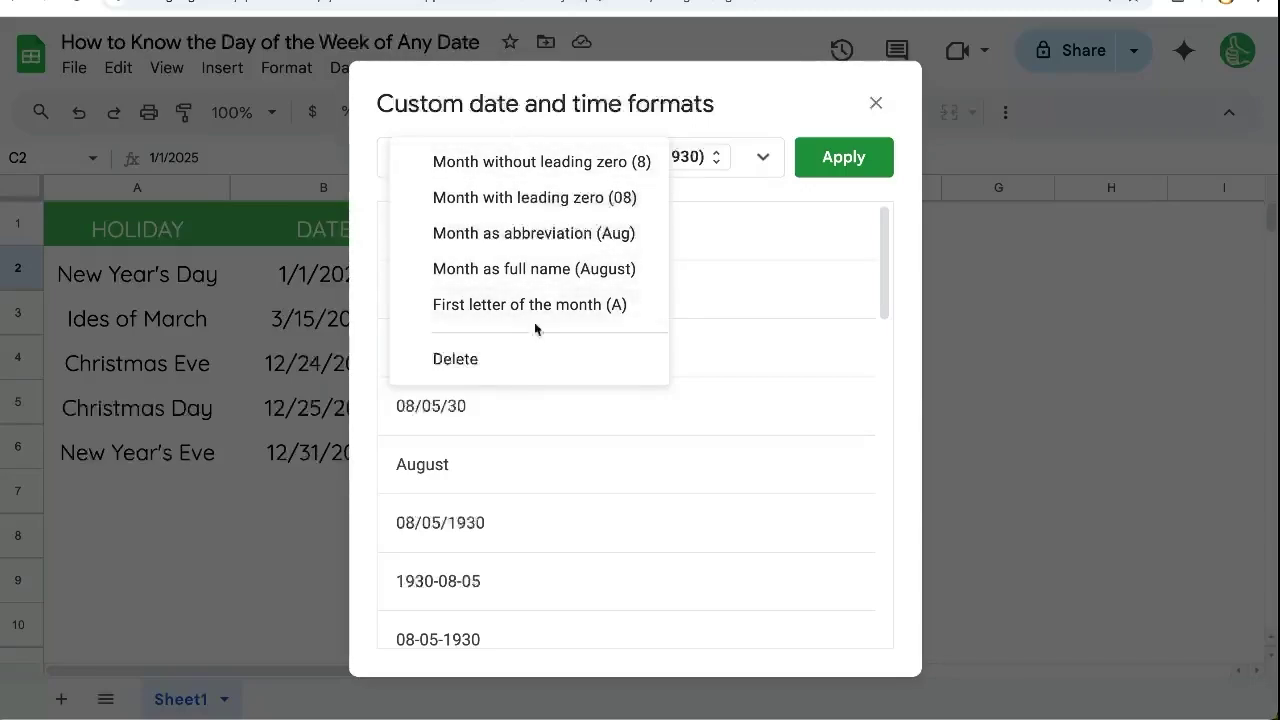
left_click(745, 187)
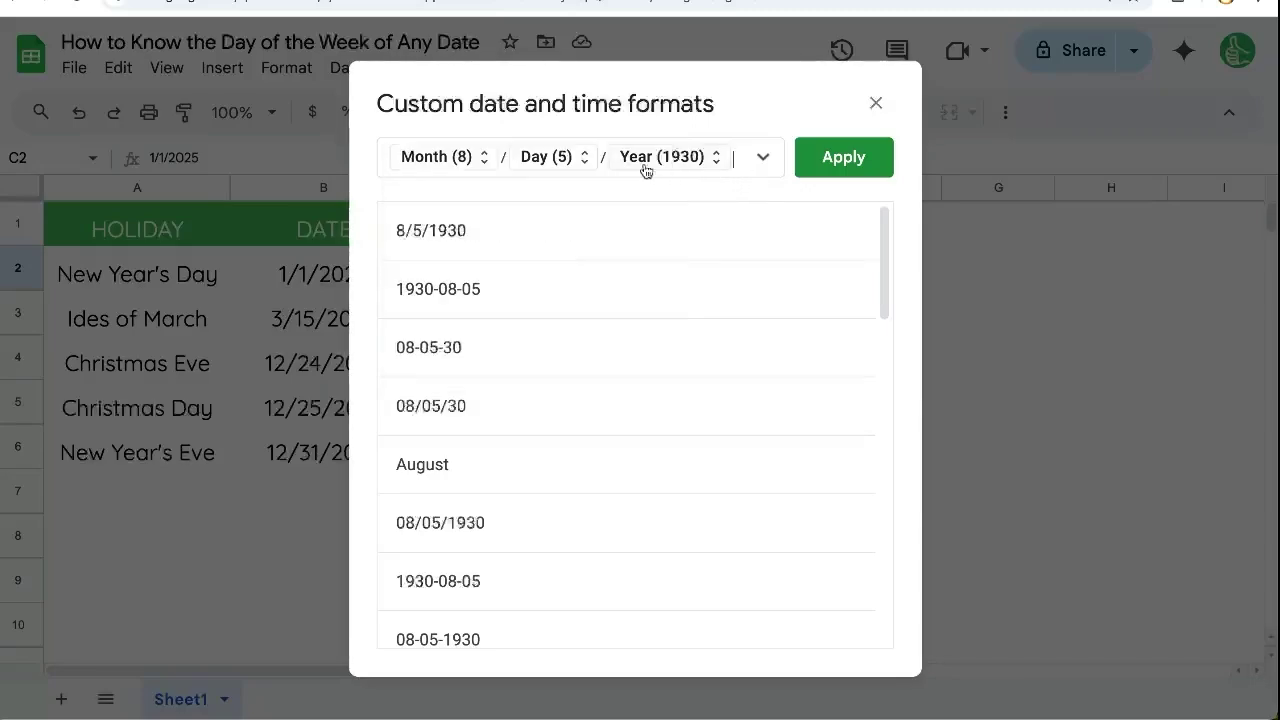
left_click(540, 168)
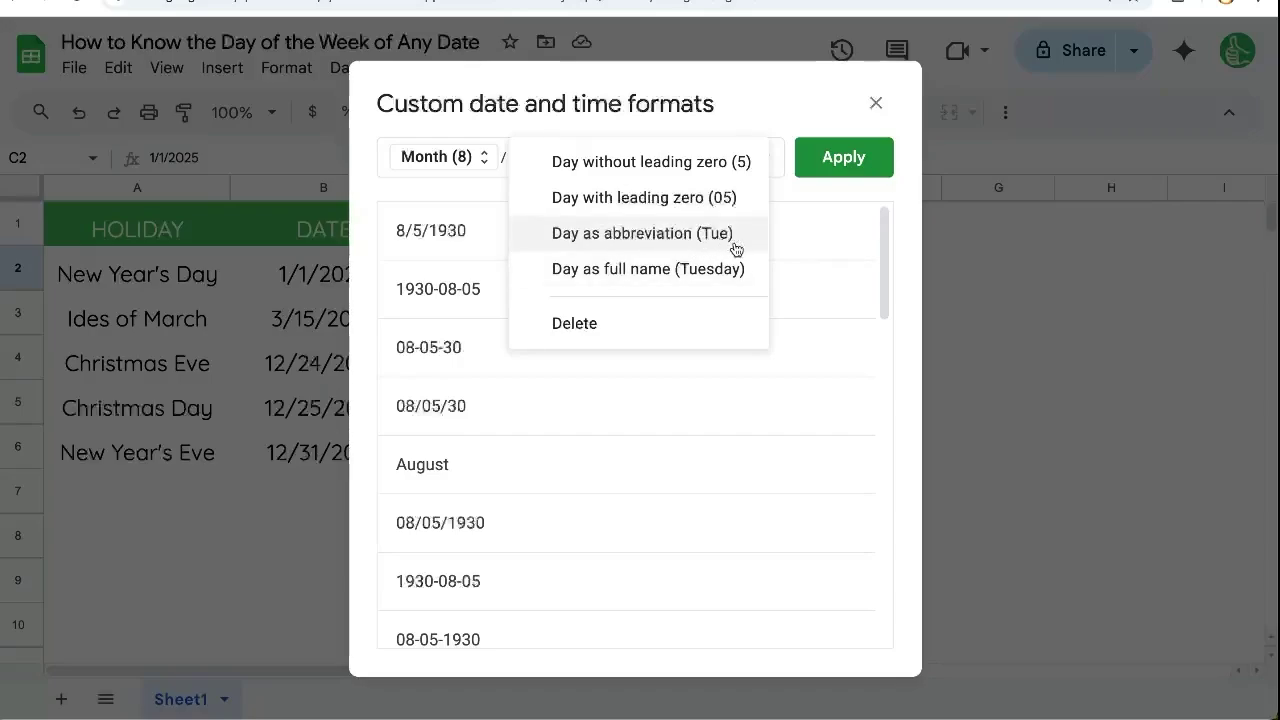
left_click(743, 133)
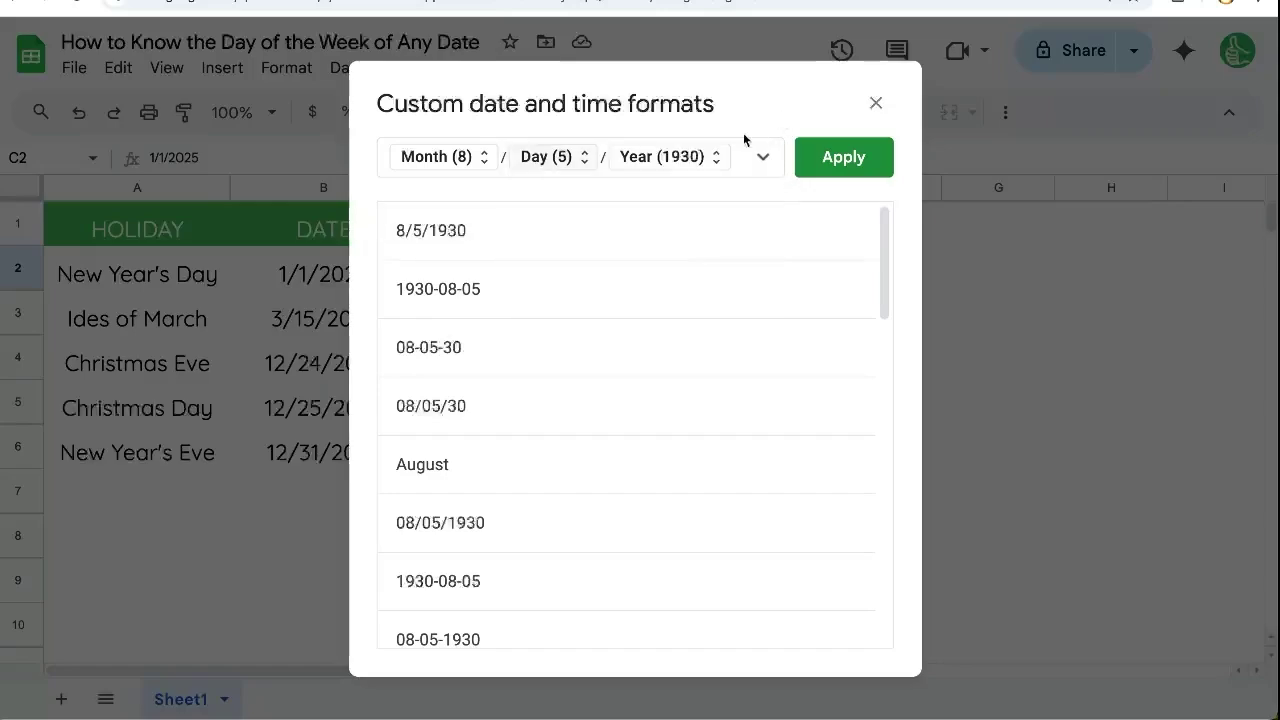
Remove the month and year parts, show the day as its full name, and apply.
left_click(498, 162)
left_click(456, 364)
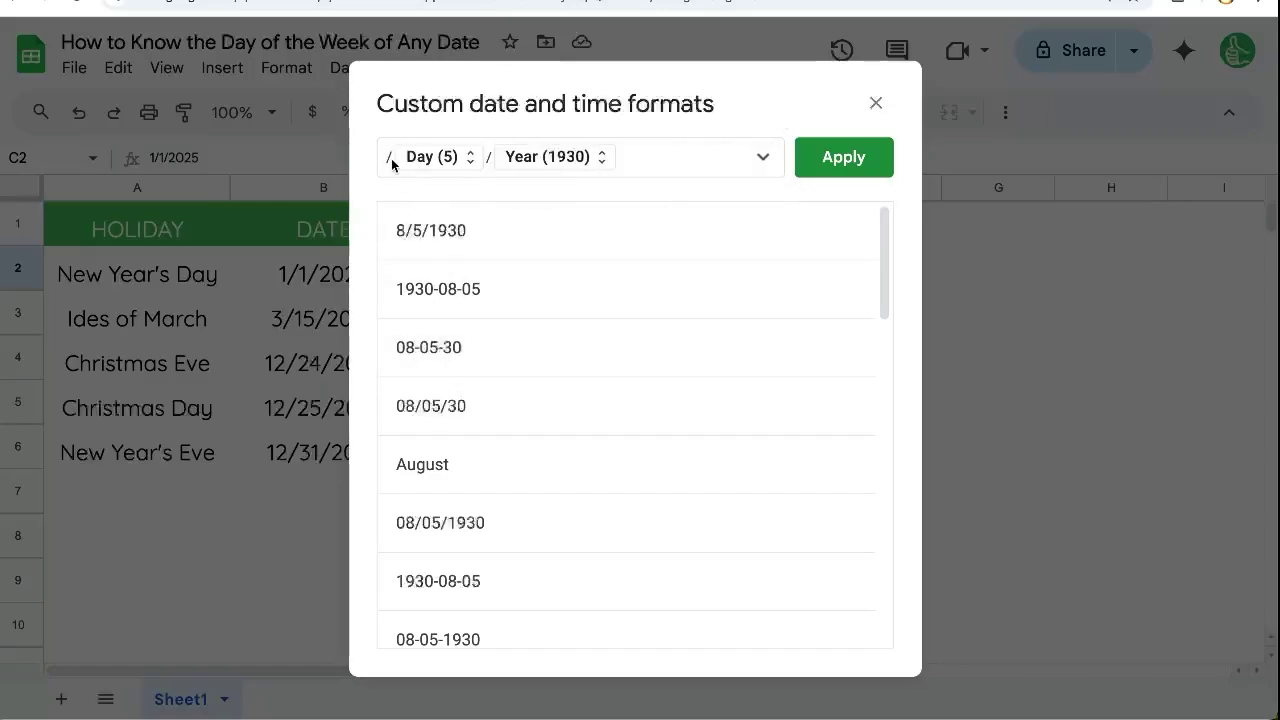
left_click(391, 159)
key("BackSpace")
left_click(616, 155)
key("BackSpace")
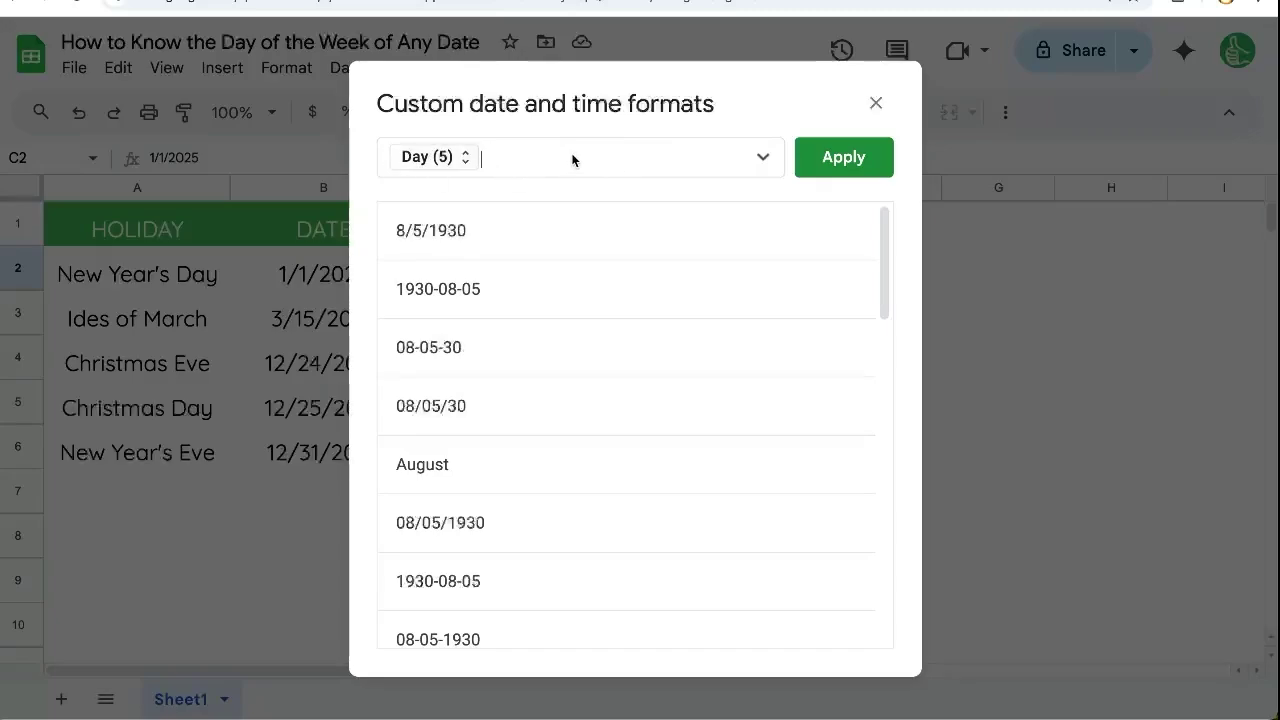
left_click(454, 160)
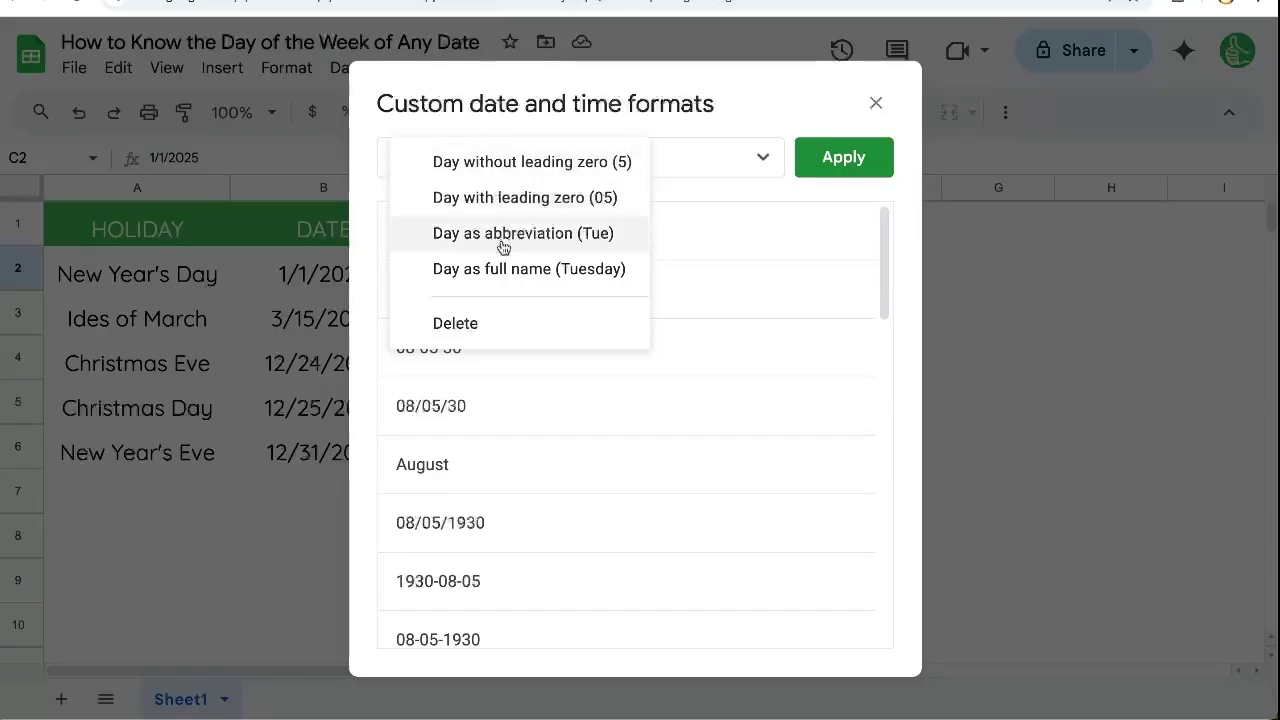
left_click(505, 272)
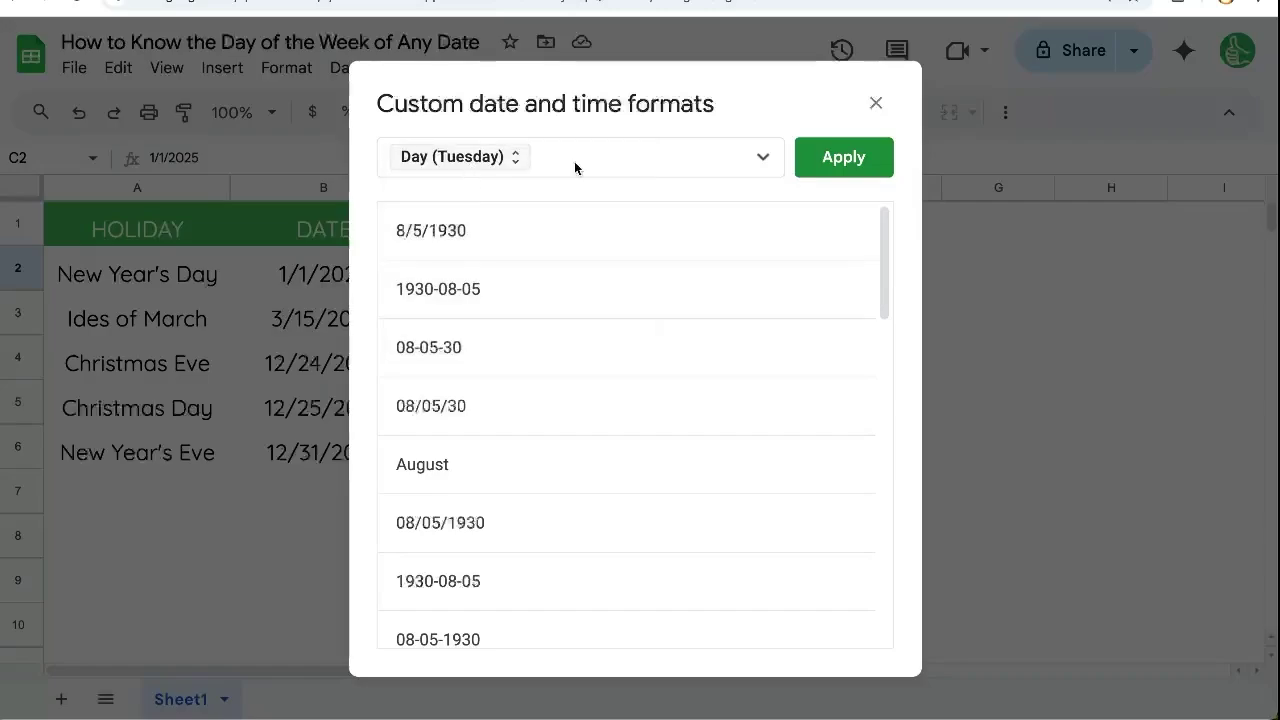
left_click(845, 160)
Paste the formatted C2 cell into C3, C4, C5 and C6.
key("ctrl+c")
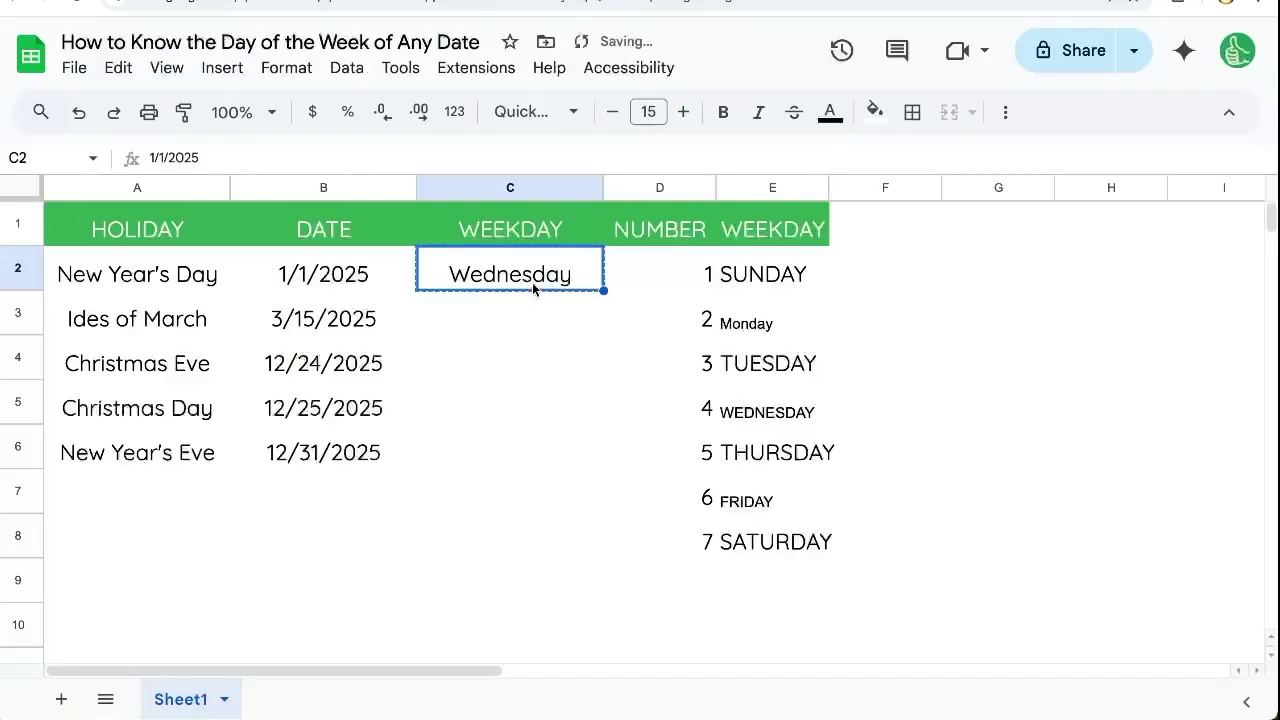
left_click(517, 318)
key("ctrl+v")
left_click(514, 378)
key("ctrl+v")
left_click(513, 410)
key("ctrl+v")
left_click(515, 452)
key("ctrl+v")
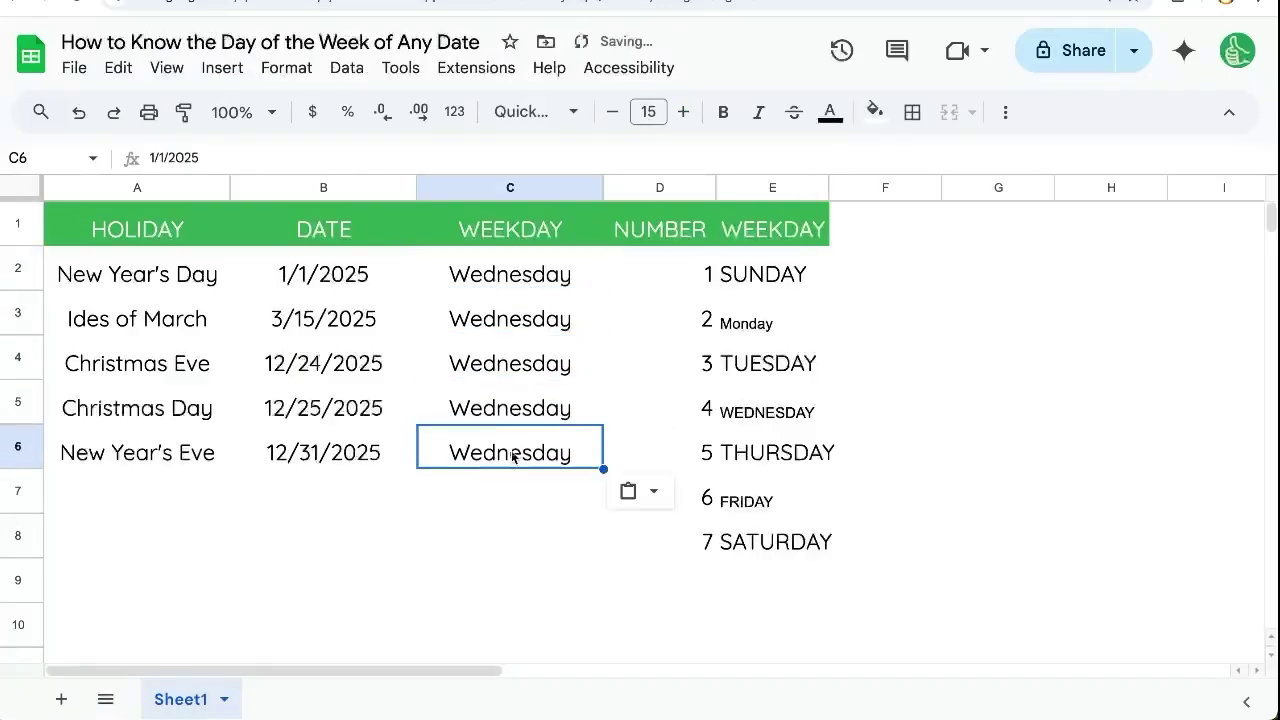
left_click(486, 334)
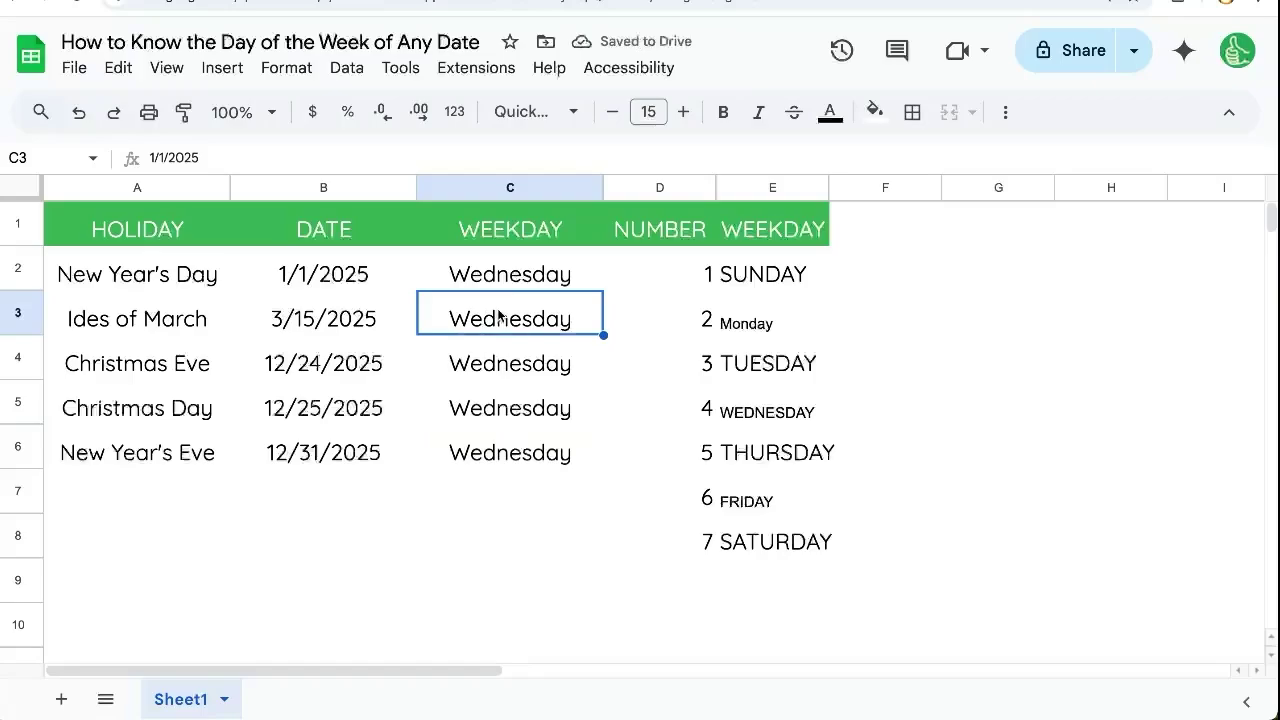
key("Up")
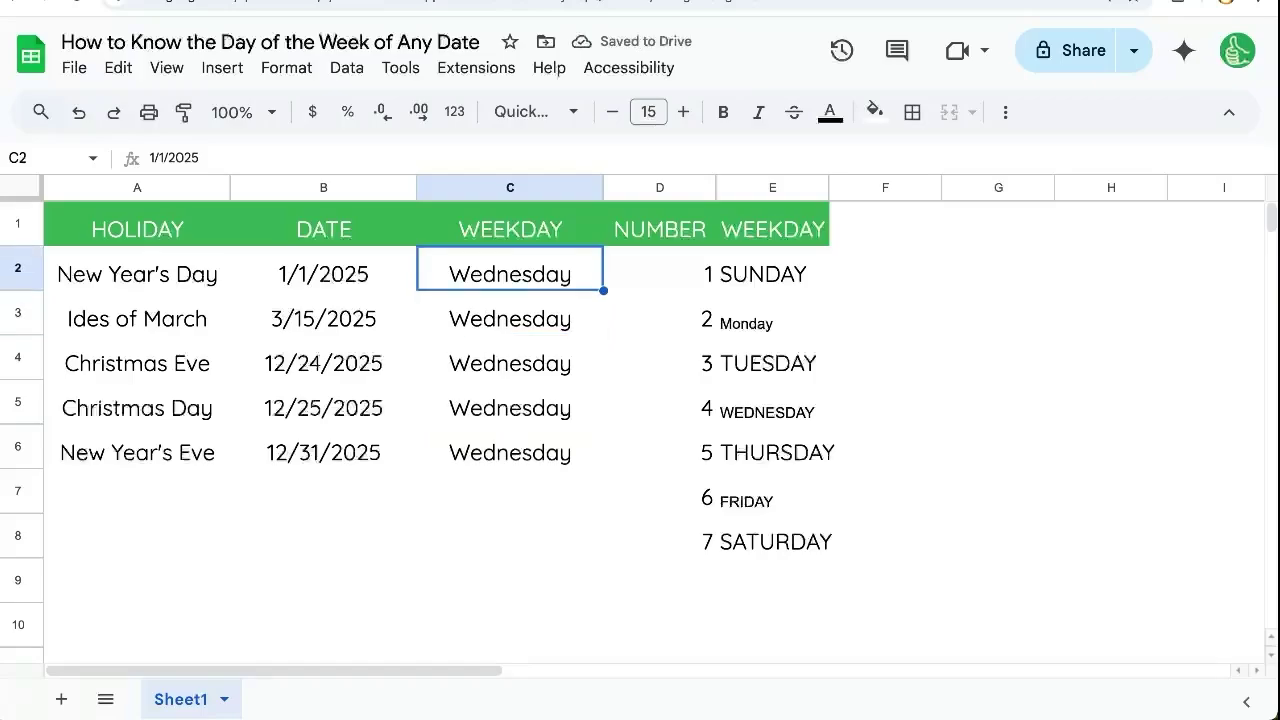
Paste B3's date into C3, then undo the paste.
left_click(402, 287)
key("ctrl+c")
left_click(354, 325)
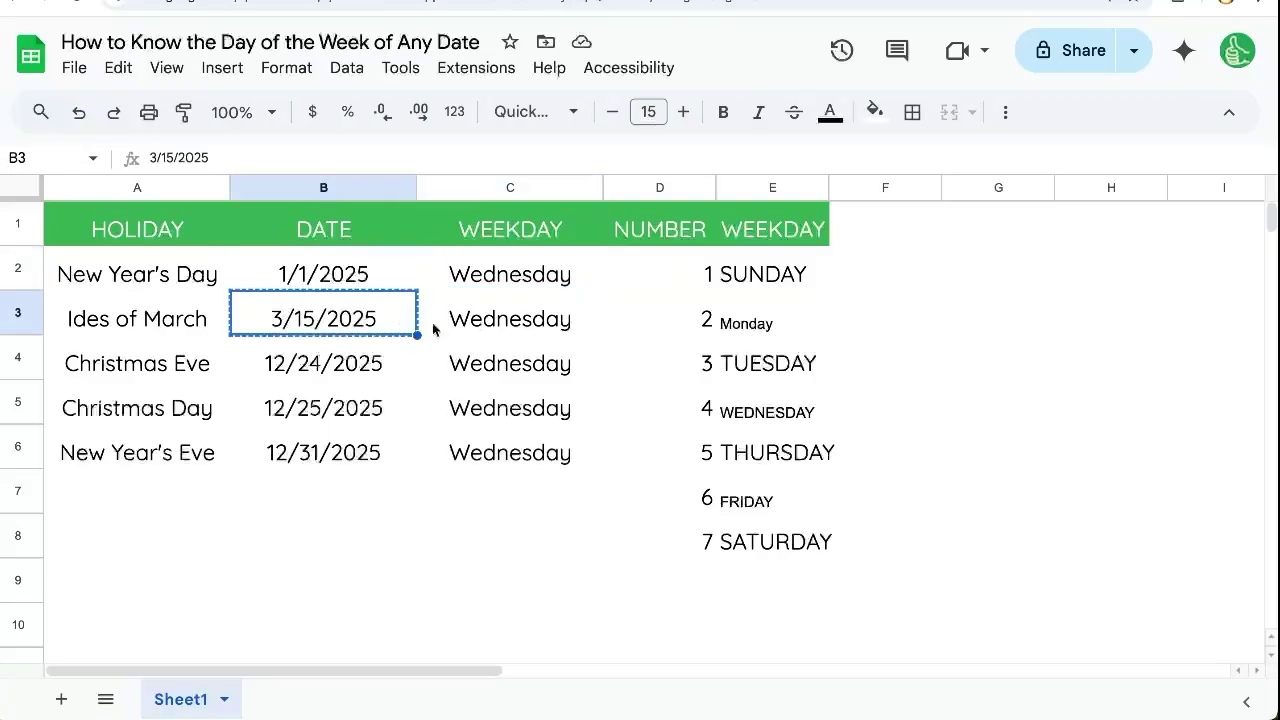
key("ctrl+c")
left_click(464, 330)
key("ctrl+v")
key("ctrl+z")
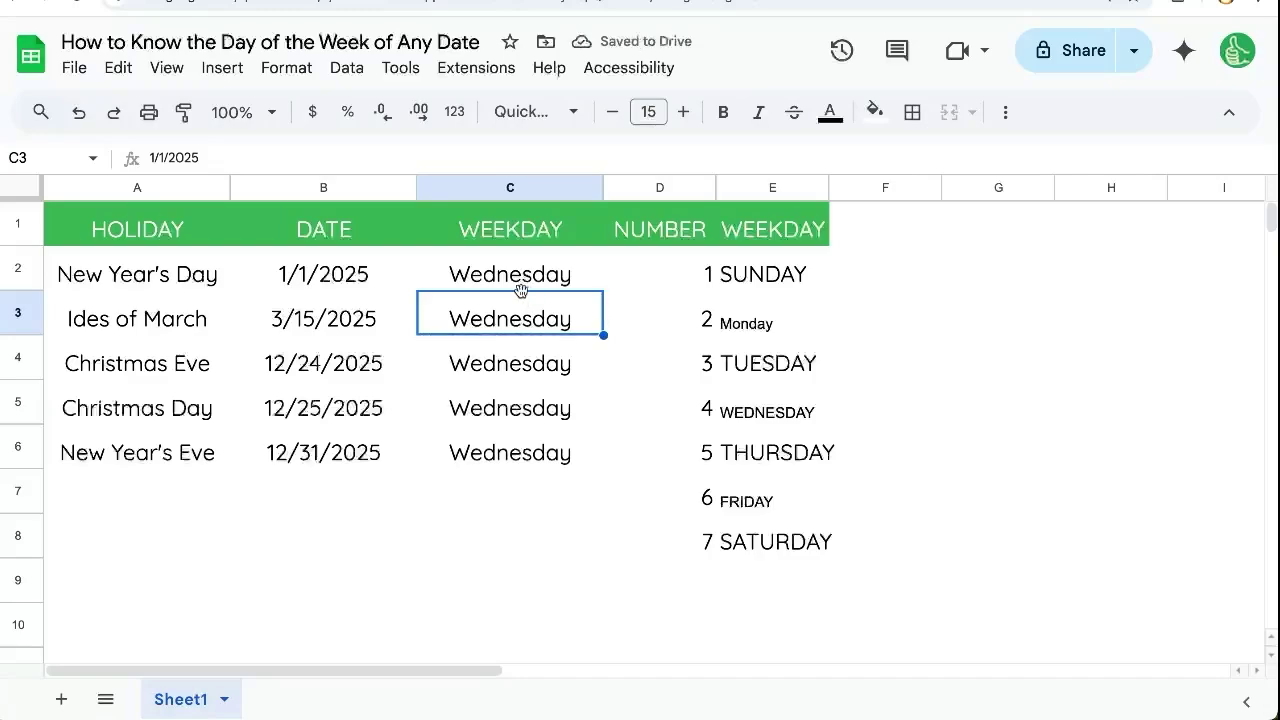
Enter =B2 in C2 and paste it into C3:C6, showing Wednesday, Saturday, Wednesday, Thursday, Wednesday.
left_click(514, 284)
type("=")
left_click(333, 273)
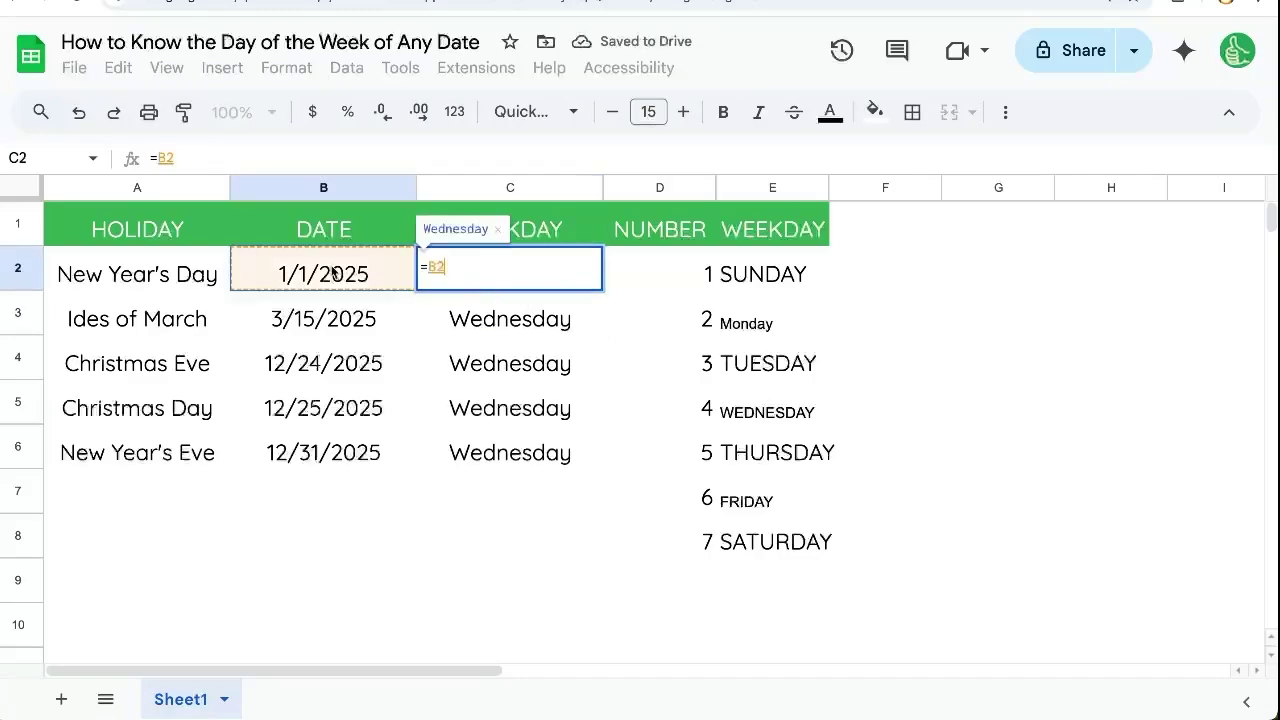
key("Return")
key("Up")
key("ctrl+c")
key("Down")
key("ctrl+v")
key("Down")
key("ctrl+v")
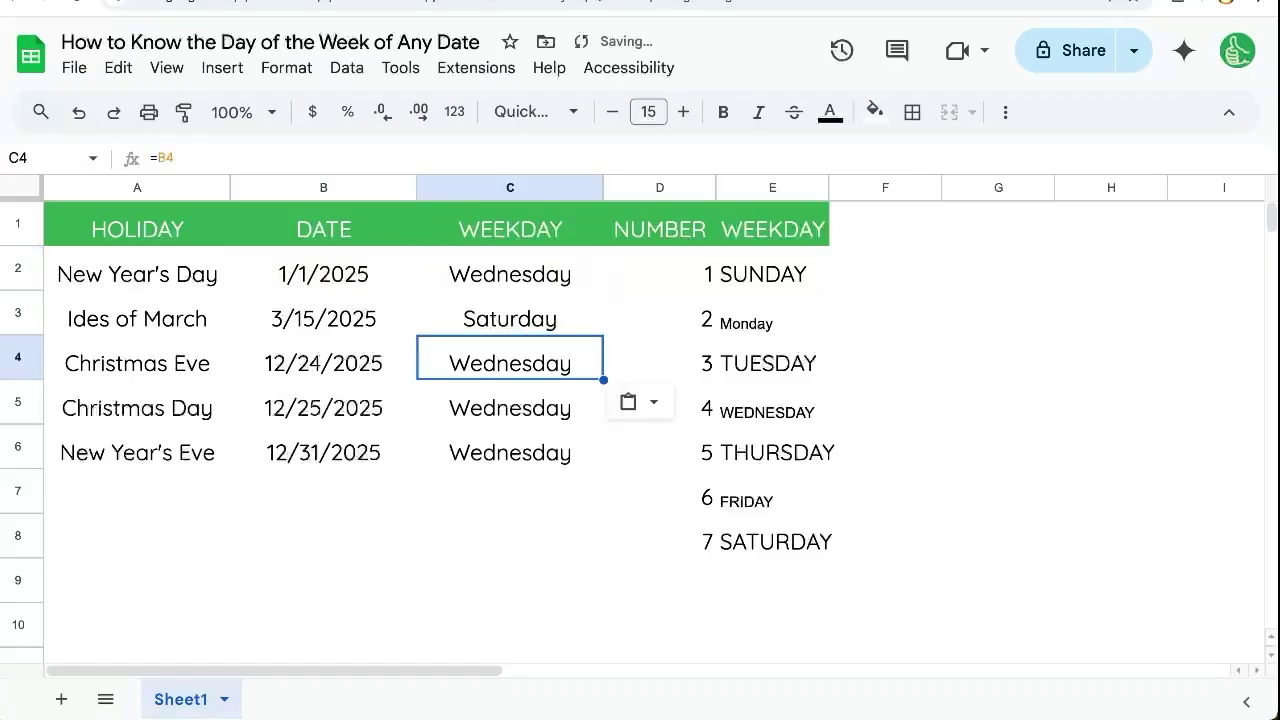
key("Down")
key("ctrl+v")
key("Down")
key("ctrl+v")
left_click(364, 283)
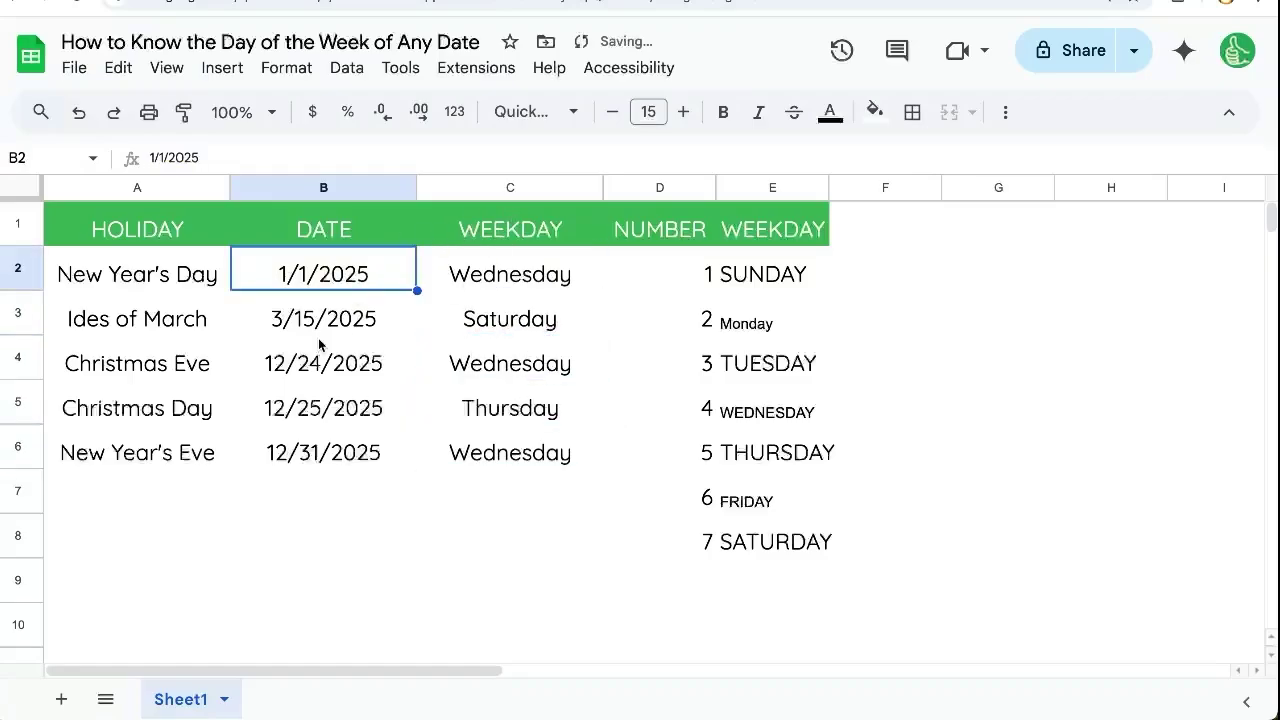
left_click_drag(336, 281, 329, 451)
left_click(474, 274)
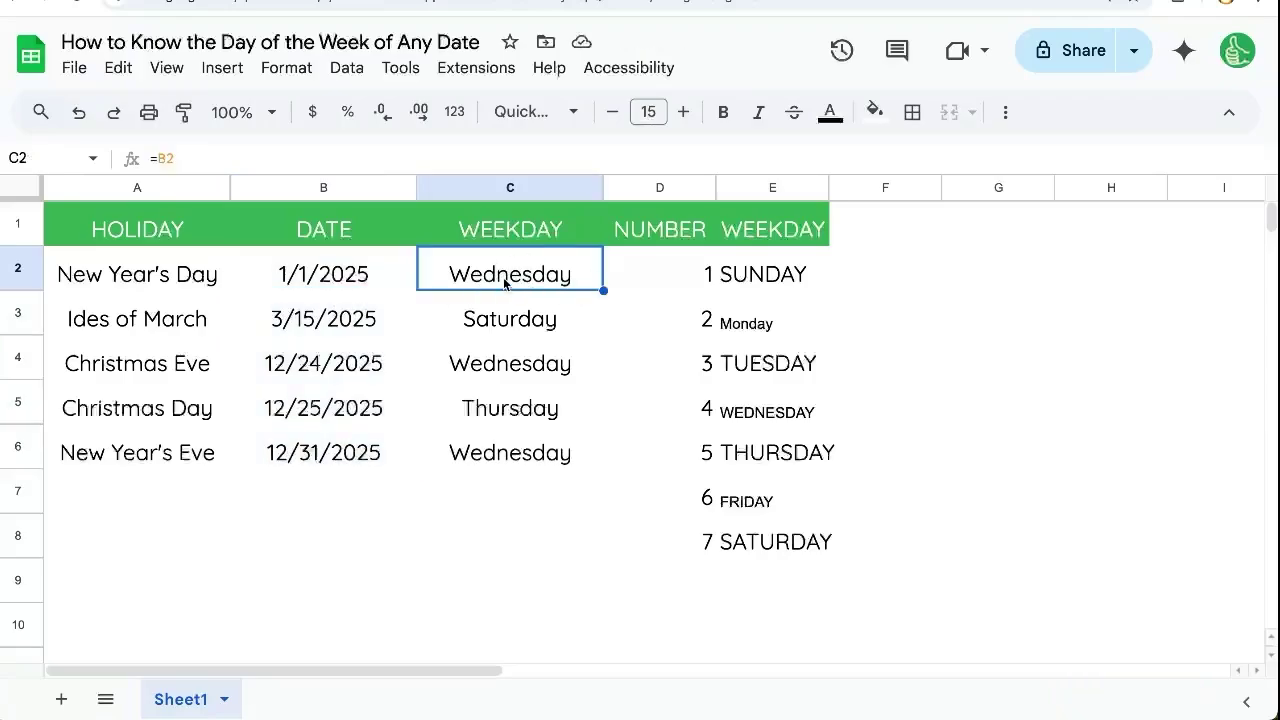
double_click(503, 277)
left_click_drag(460, 264, 420, 264)
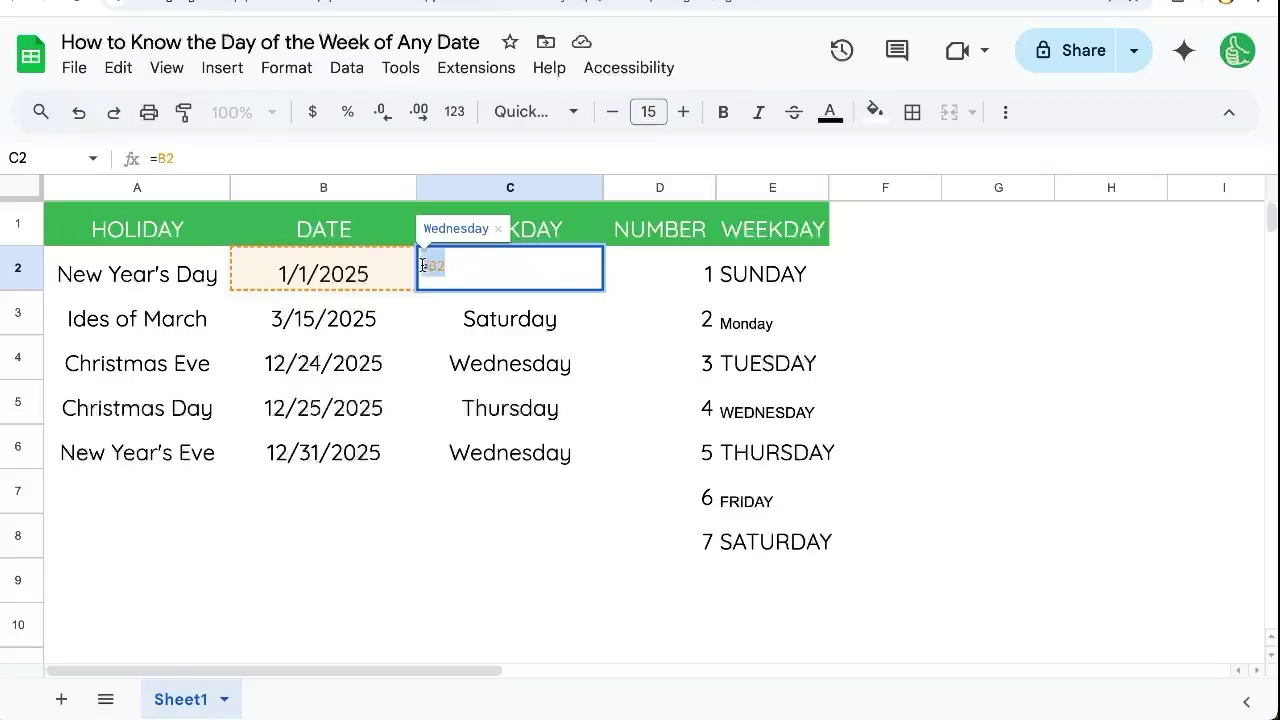
key("Return")
left_click(501, 252)
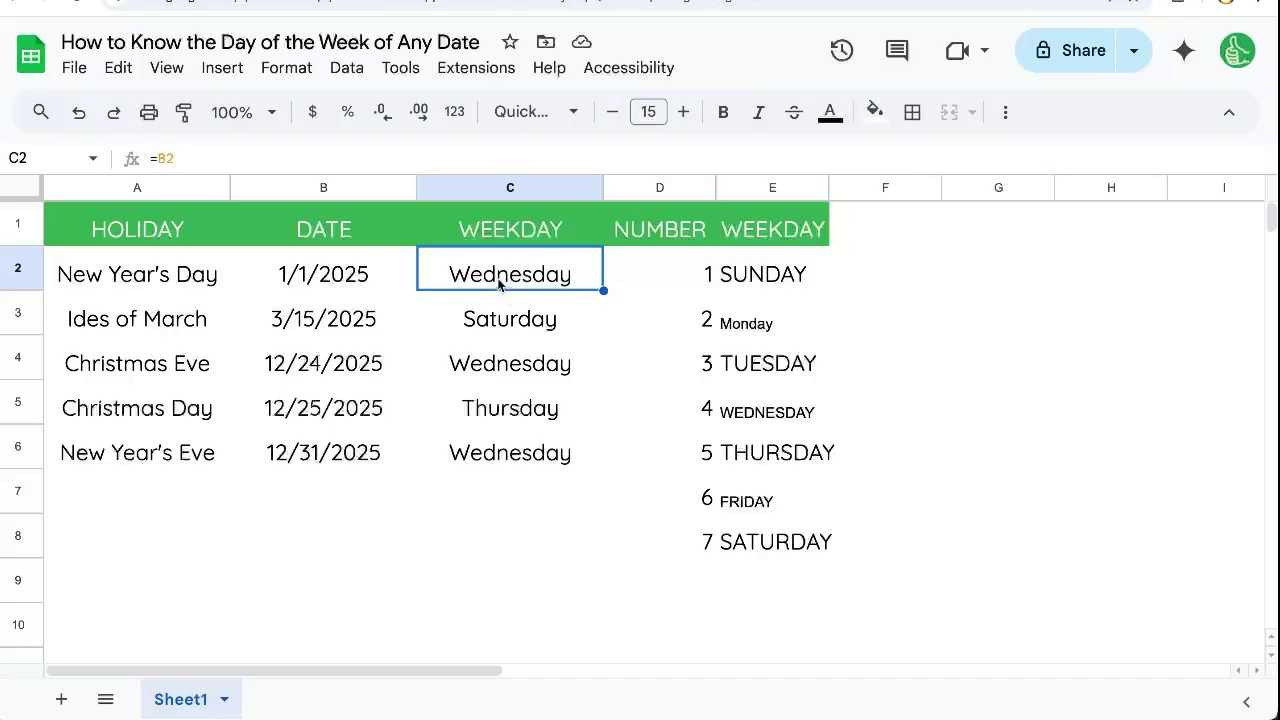
left_click(328, 274)
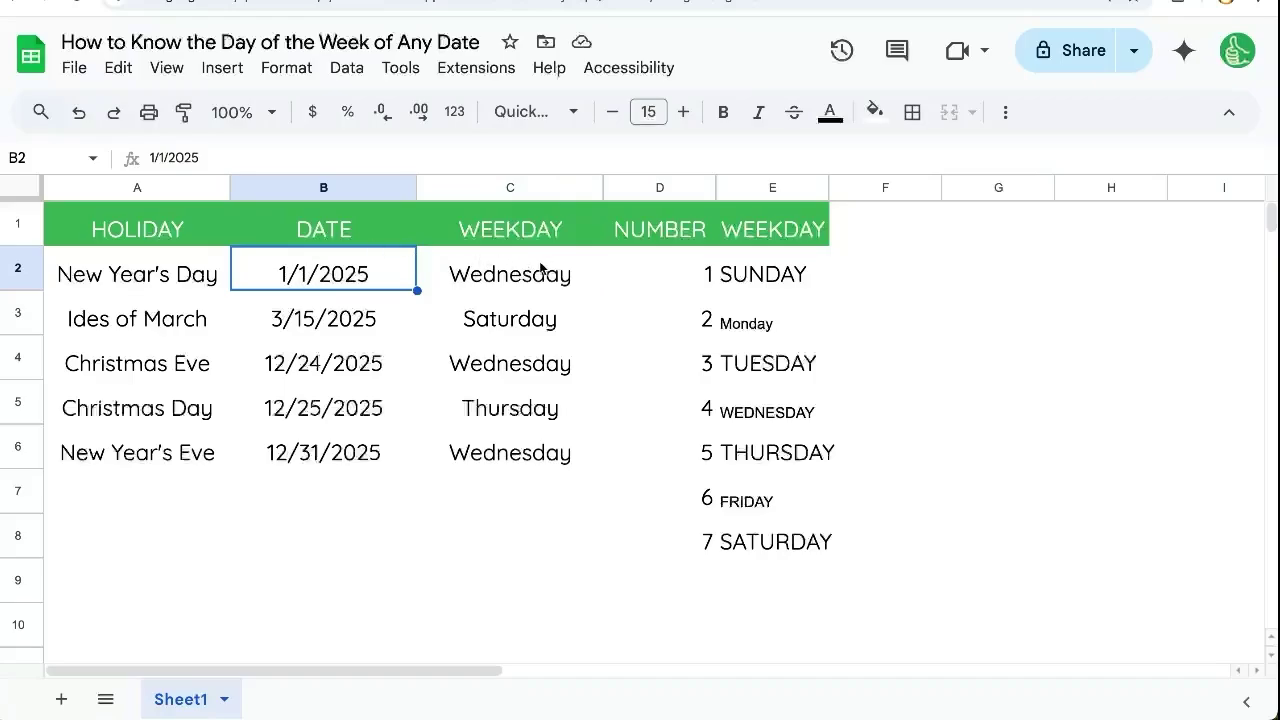
left_click(492, 285)
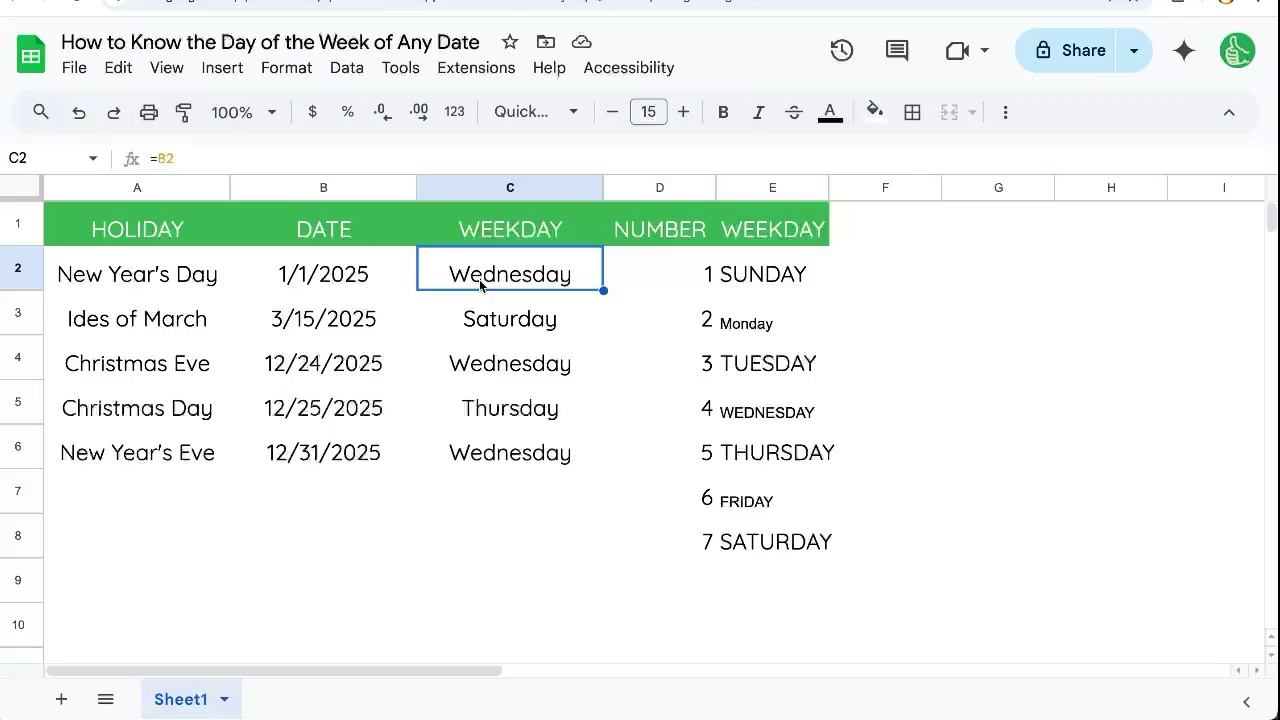
left_click(343, 286)
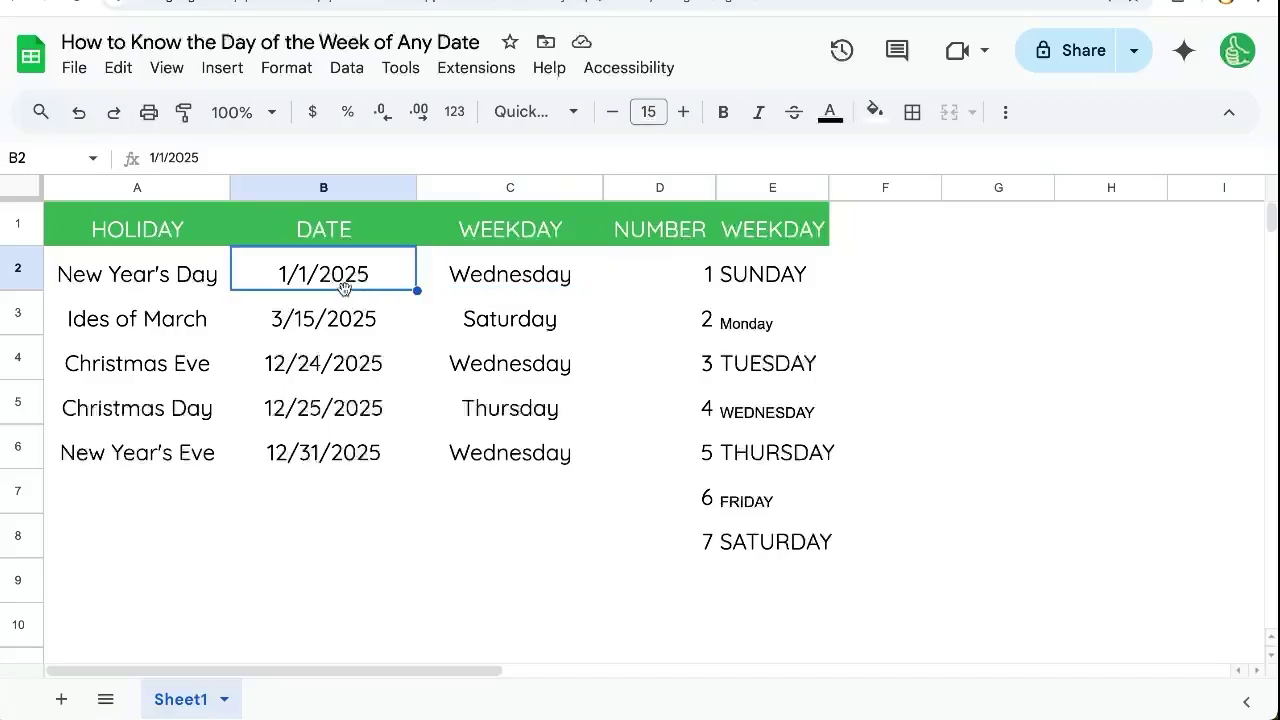